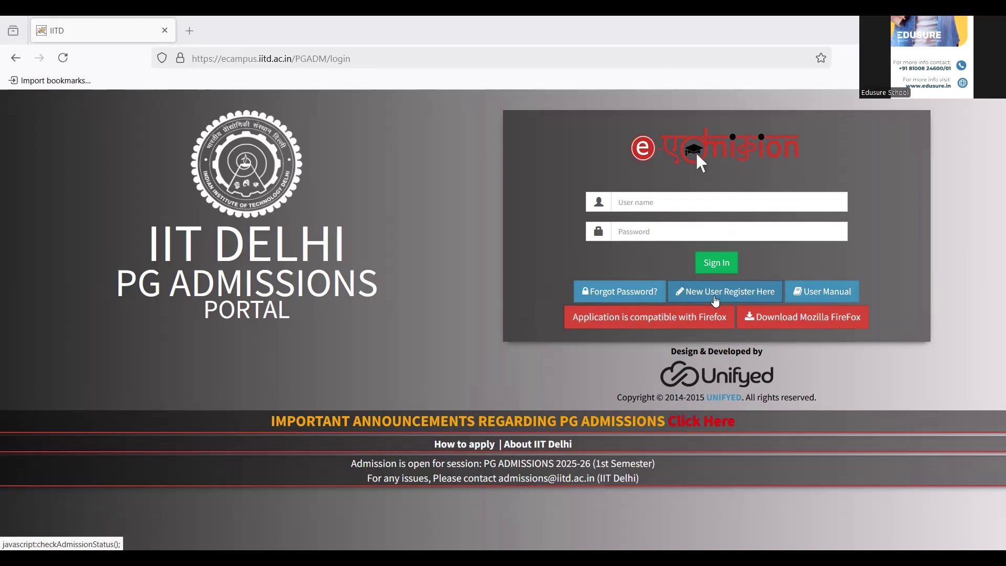
# Open the new-user registration form and autofill the applicant's email and contact number.
pyautogui.click(715, 296)
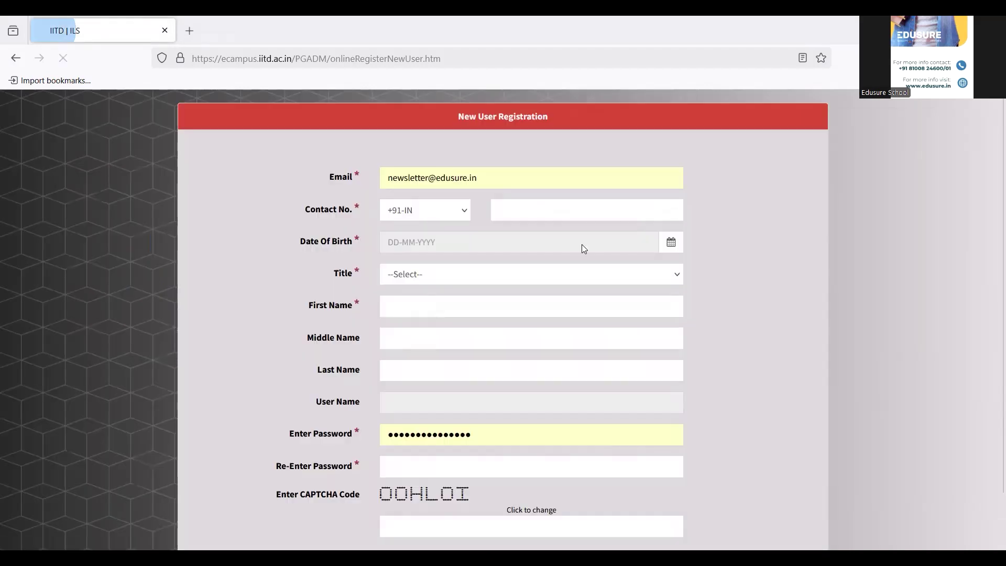
pyautogui.click(491, 174)
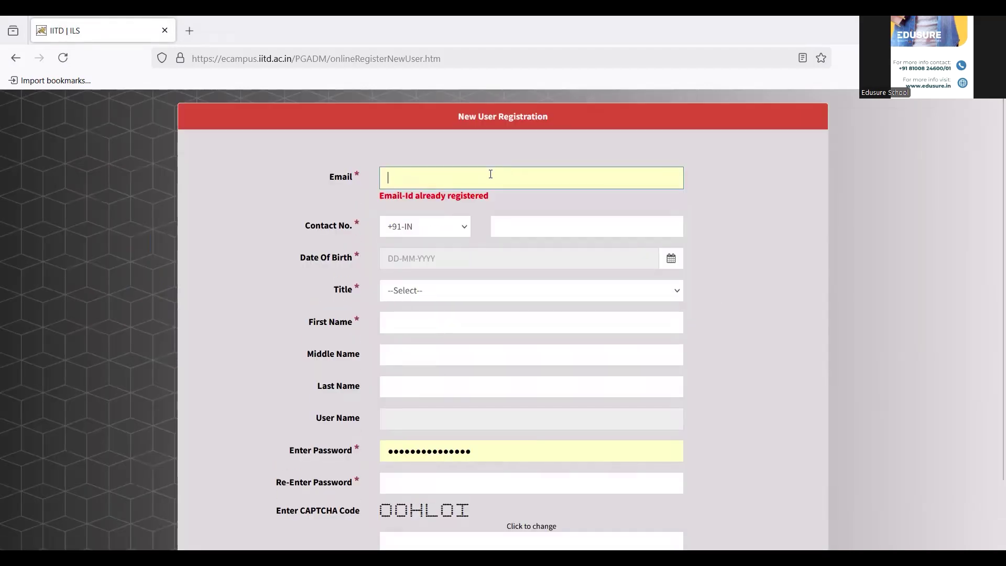
pyautogui.press('Down')
pyautogui.press('Return')
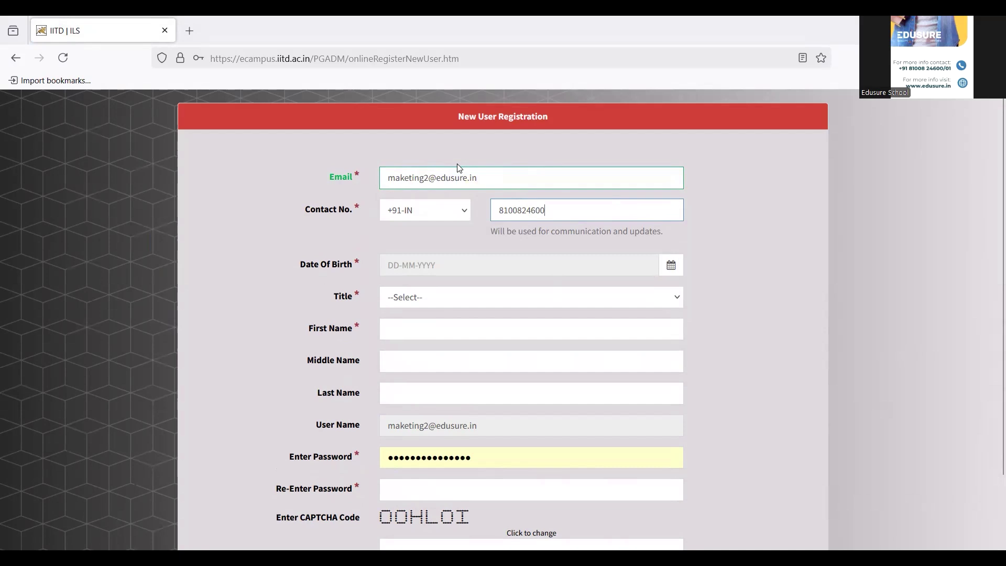
pyautogui.click(672, 265)
pyautogui.scroll(-1, 369, 309)
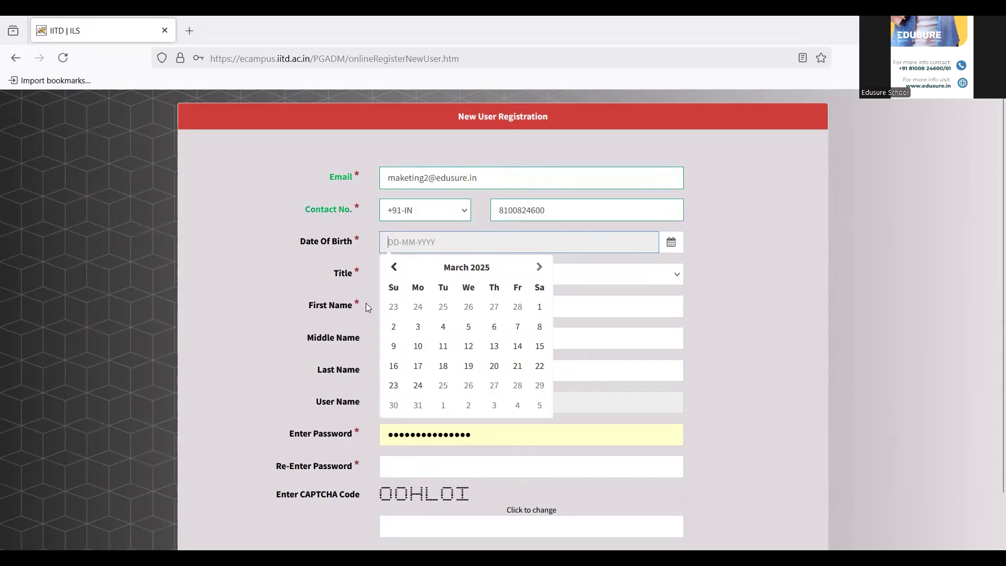
pyautogui.write('01-04-2005')
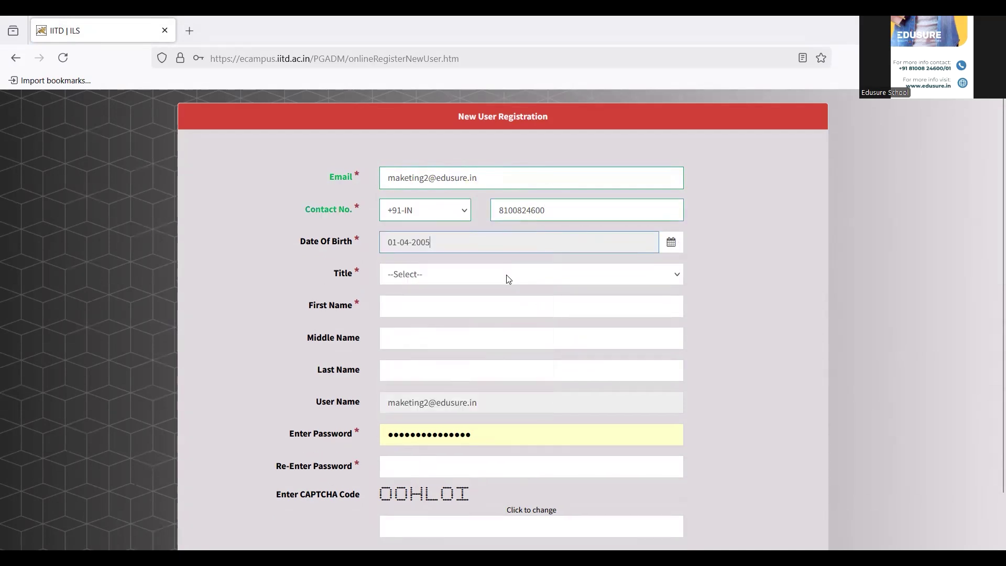
pyautogui.click(507, 277)
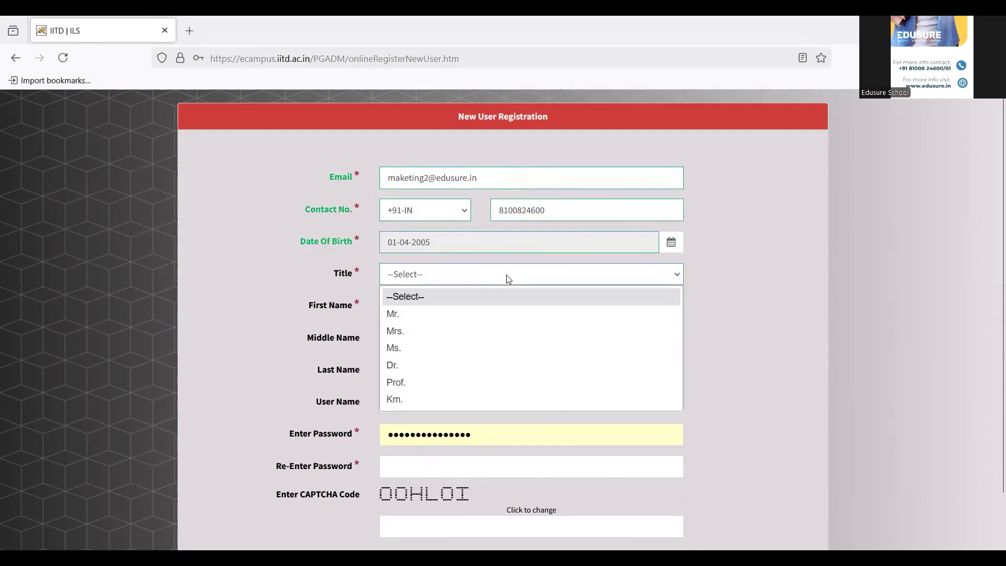
pyautogui.click(407, 344)
# Paste the applicant's first and last names into the name fields.
pyautogui.click(424, 308)
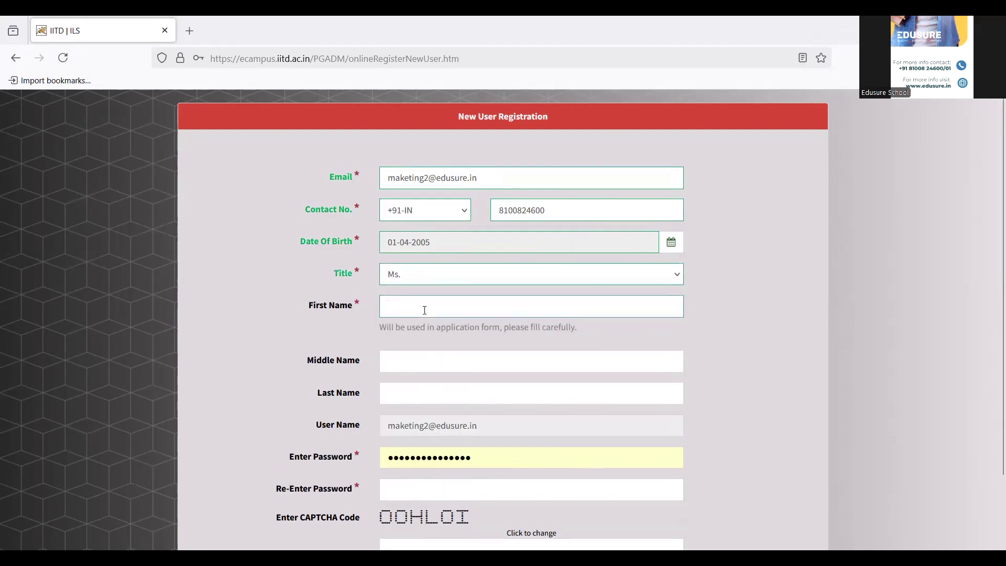
pyautogui.write('Application')
pyautogui.click(411, 362)
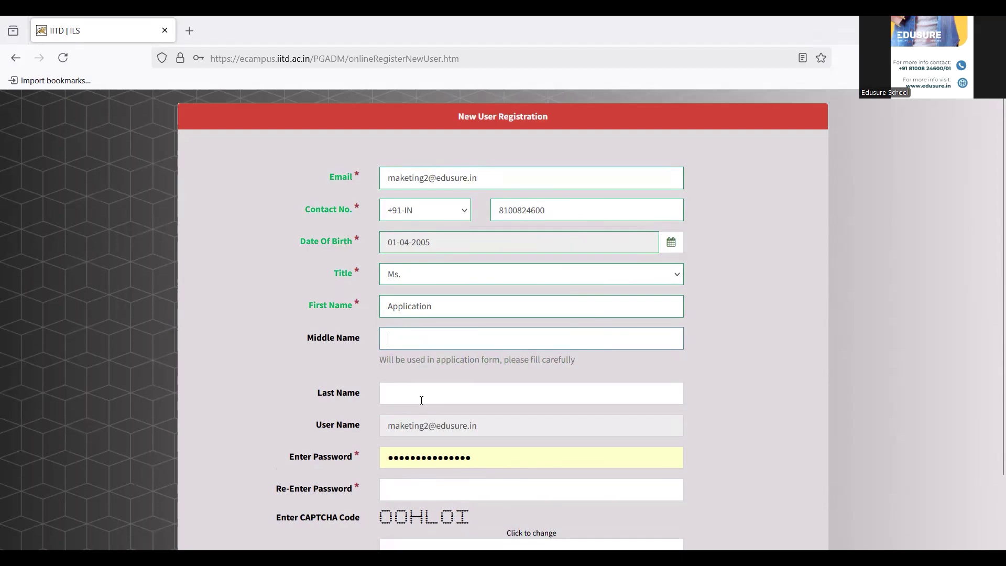
pyautogui.click(422, 400)
pyautogui.write('Application')
# Replace the password with Firefox's suggested strong password in both password fields.
pyautogui.scroll(-2, 992, 408)
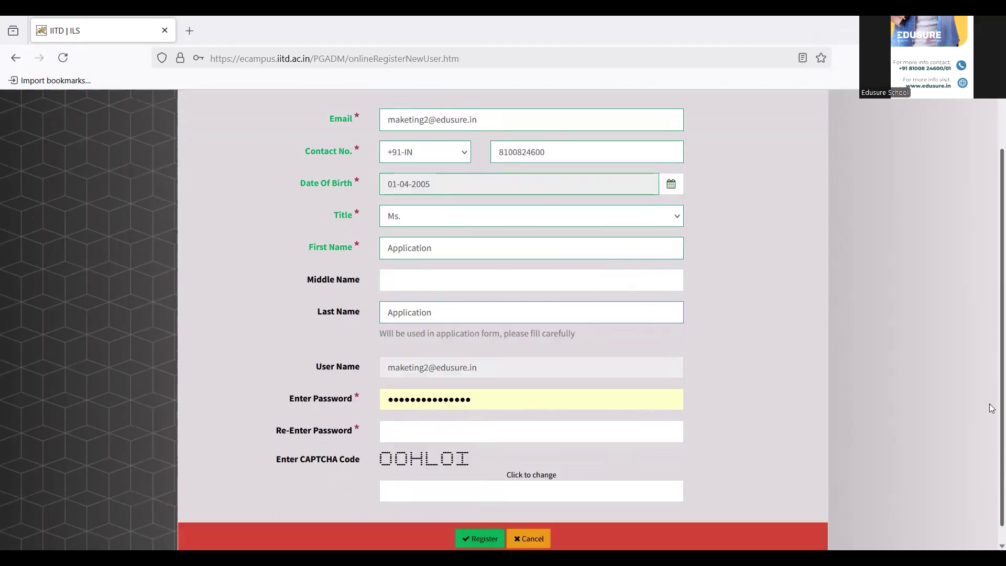
pyautogui.scroll(-1, 992, 408)
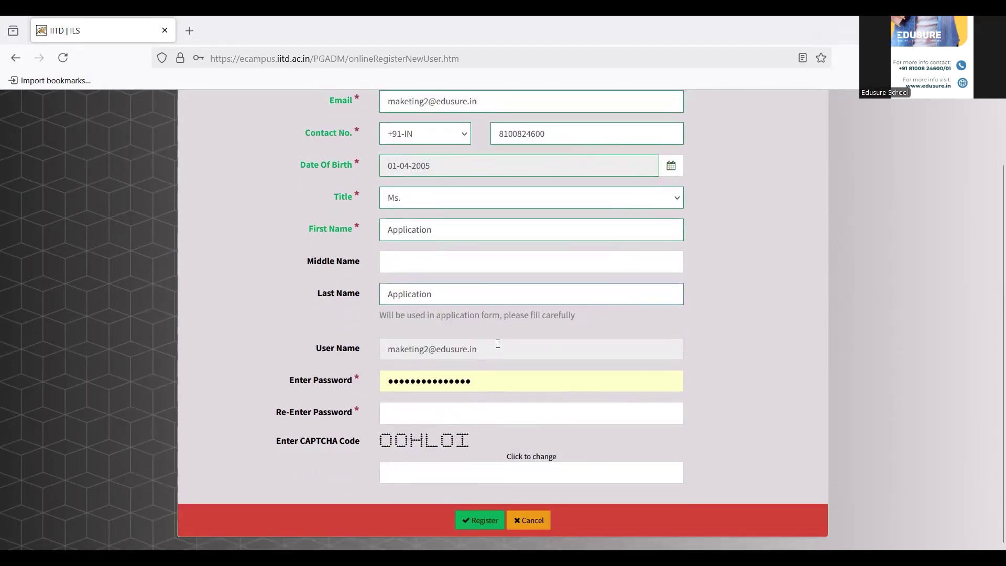
pyautogui.click(429, 412)
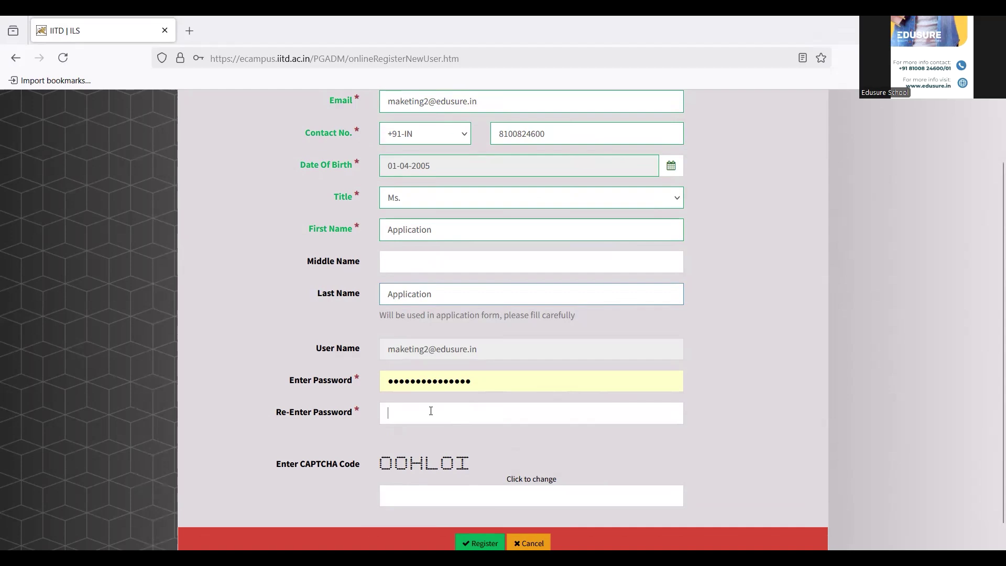
pyautogui.moveTo(491, 367); pyautogui.dragTo(375, 361)
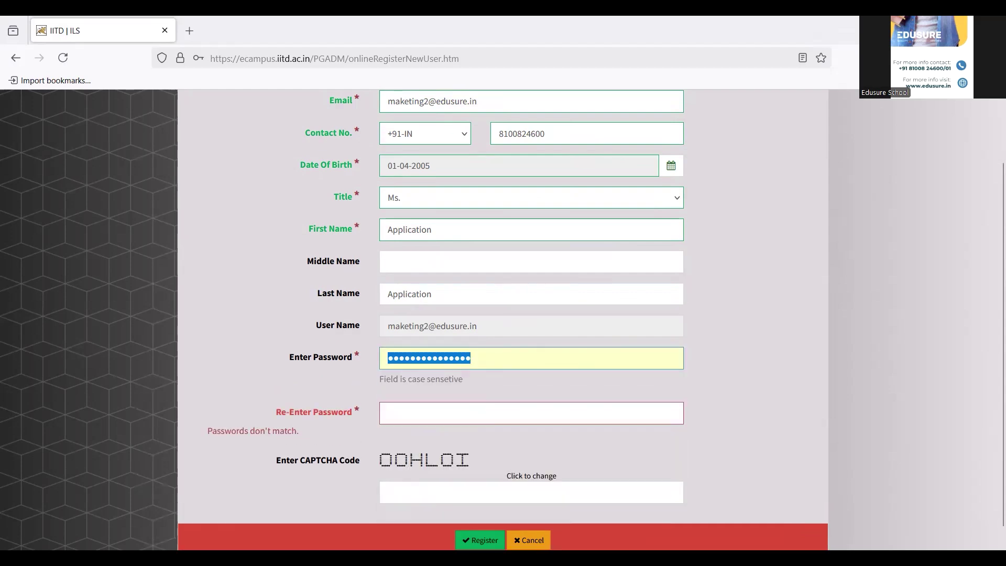
pyautogui.press('BackSpace')
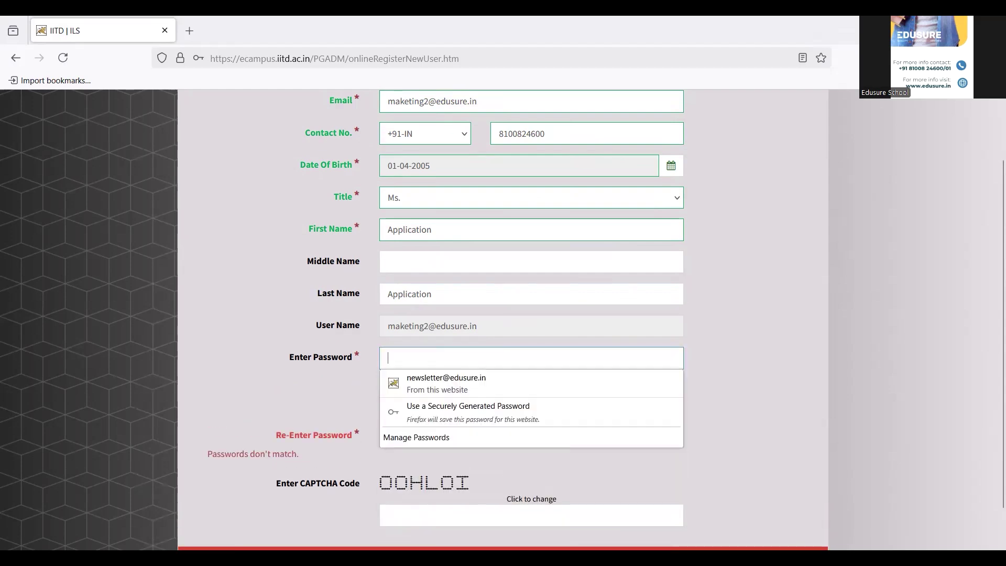
pyautogui.click(457, 392)
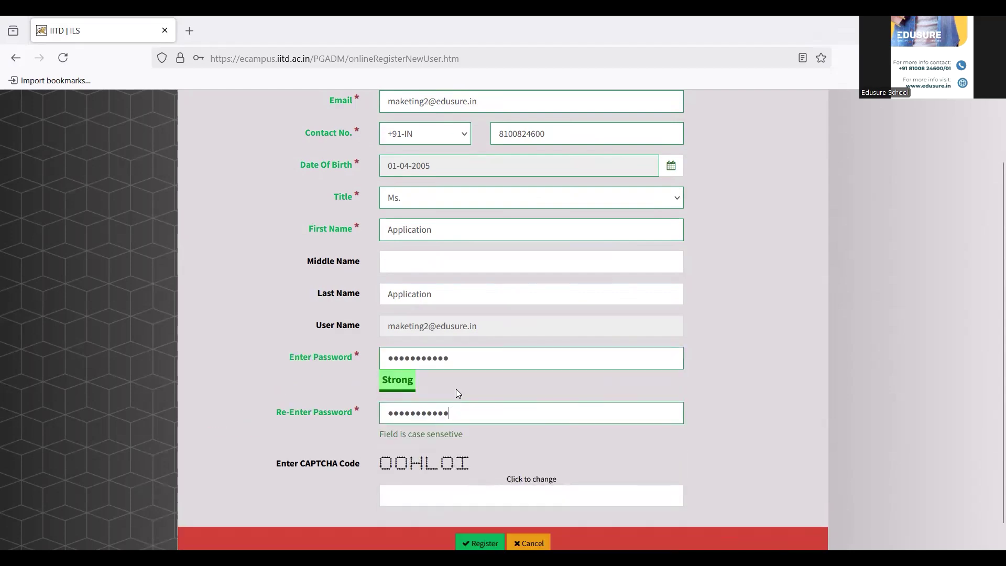
# Enter the CAPTCHA code shown on the form.
pyautogui.click(428, 501)
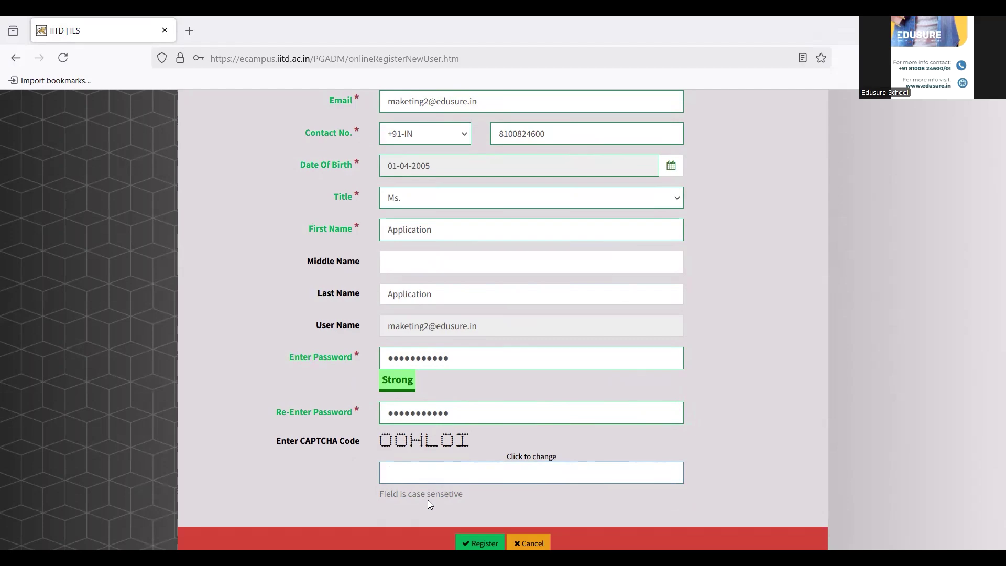
pyautogui.write('OOHLOI')
pyautogui.scroll(-1, 350, 176)
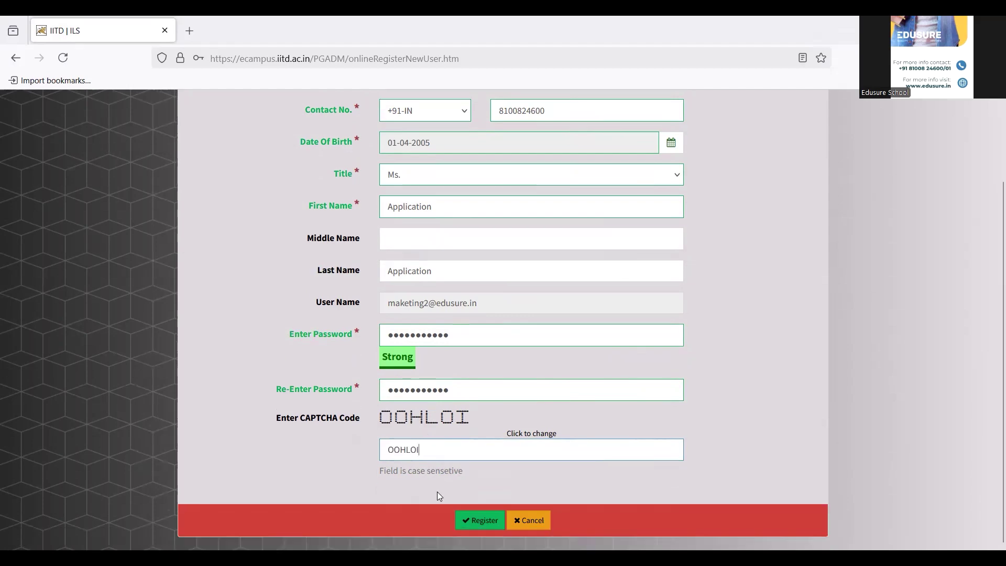
# Submit the registration, then sign in using the browser's saved login credentials.
pyautogui.click(480, 520)
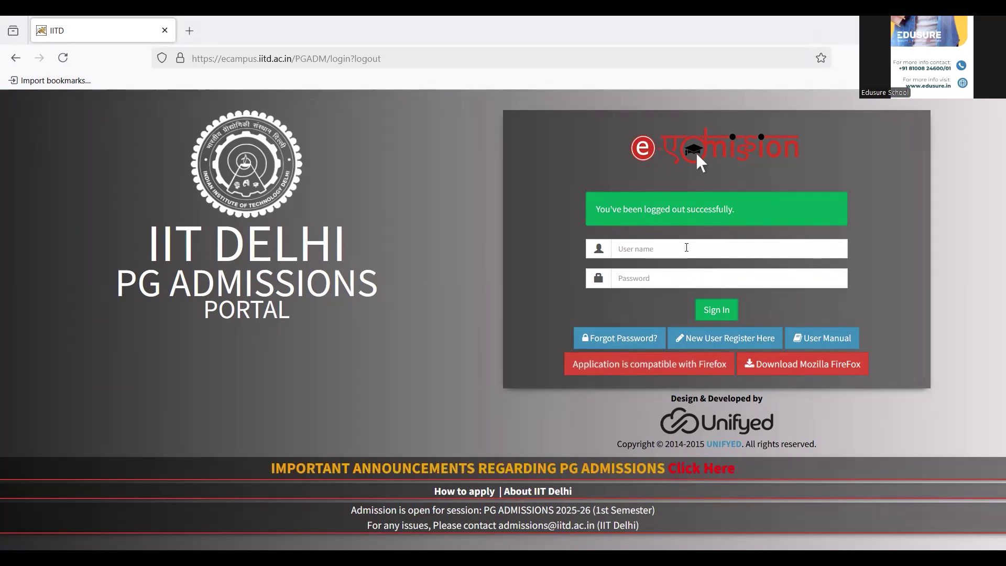
pyautogui.click(687, 248)
pyautogui.click(687, 274)
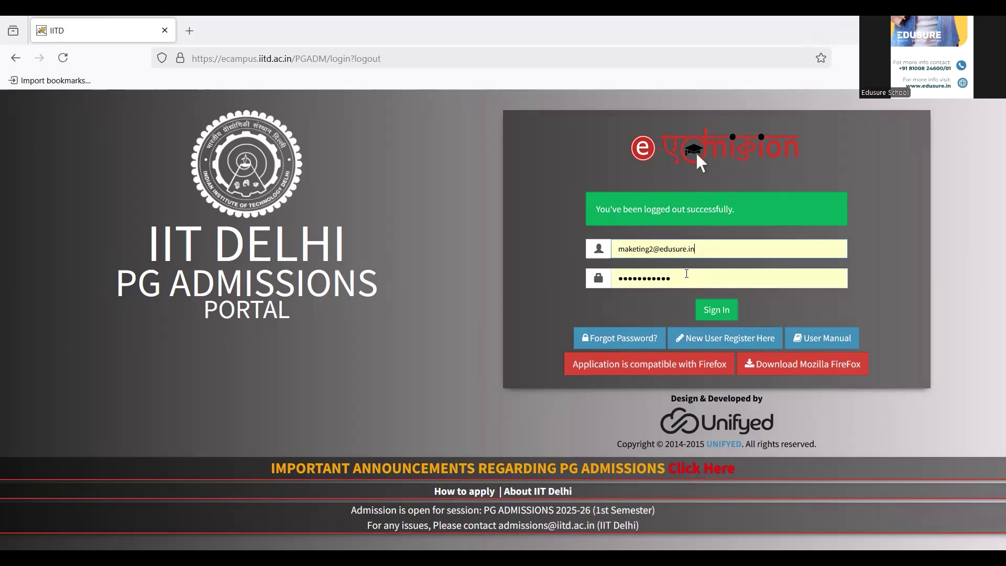
pyautogui.click(708, 315)
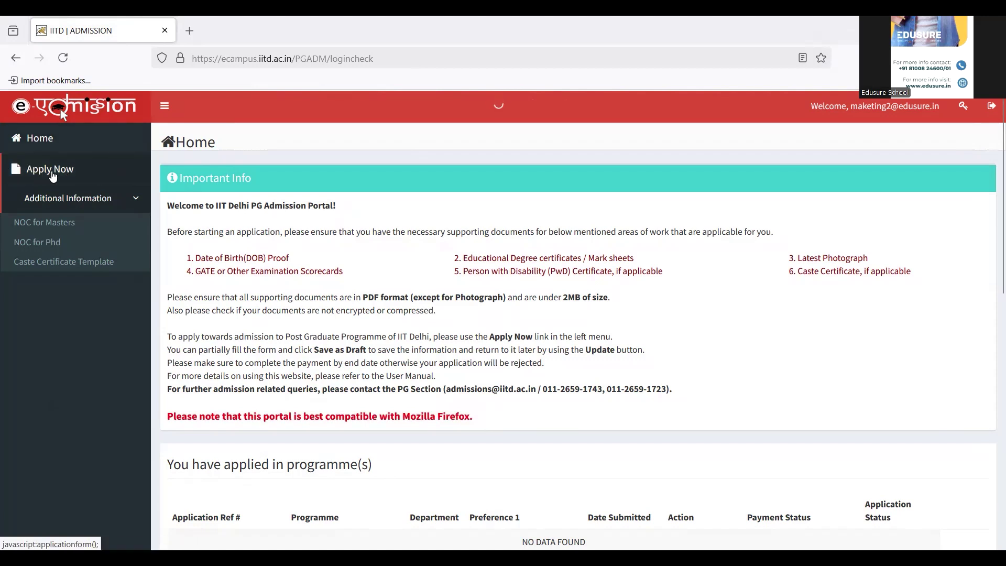
# Open the Application Form and select Female [F] gender and General category.
pyautogui.click(50, 169)
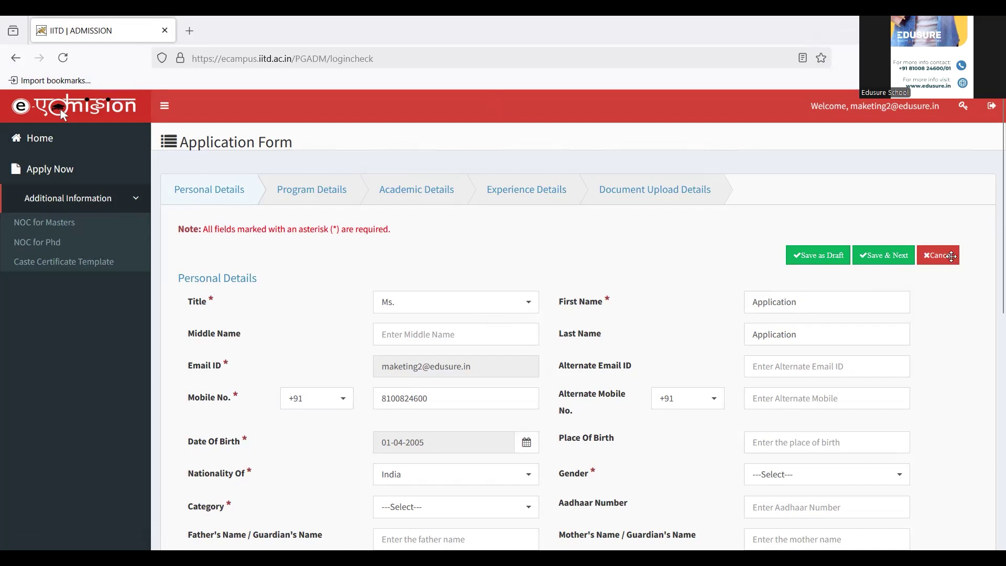
pyautogui.scroll(-2, 993, 209)
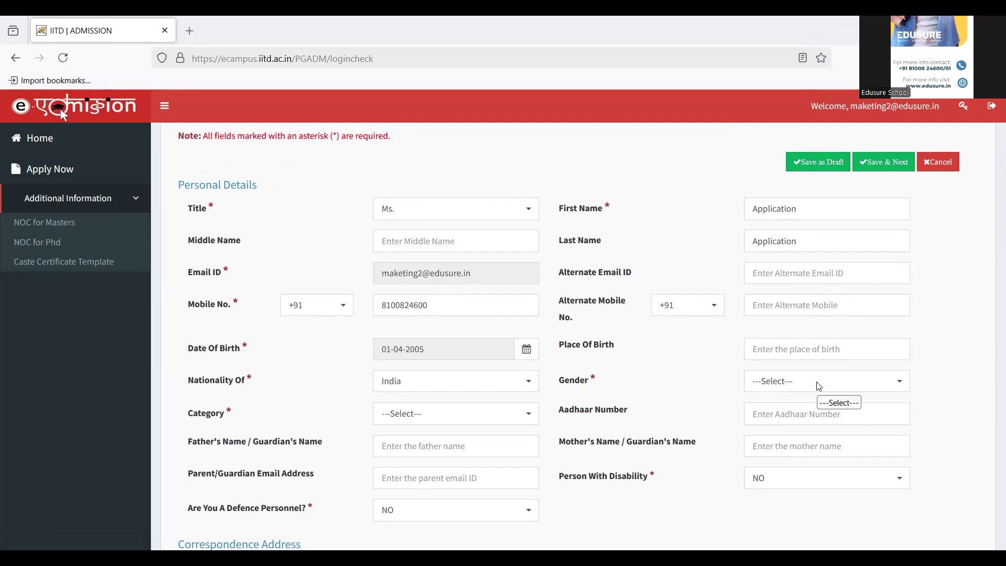
pyautogui.click(819, 386)
pyautogui.click(781, 467)
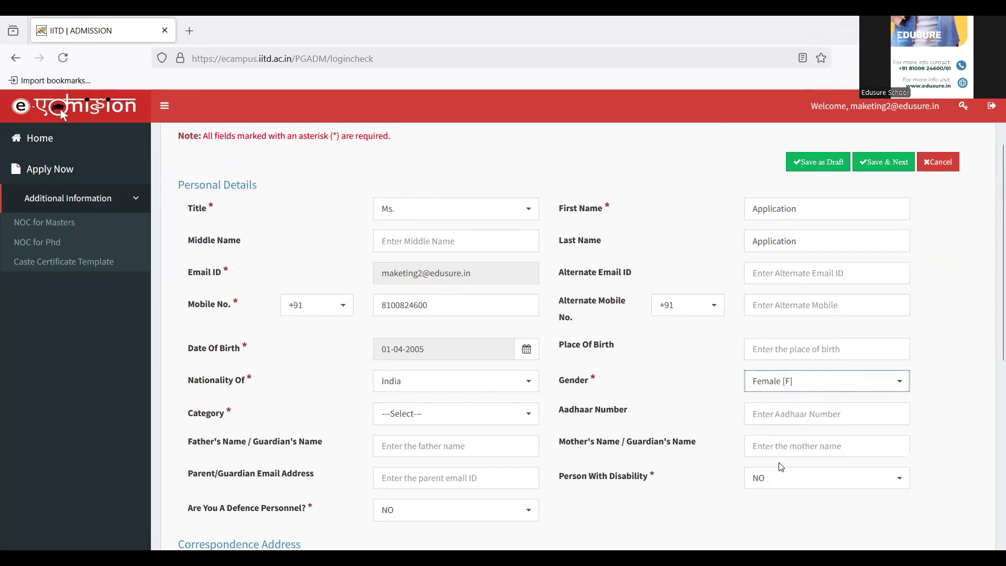
pyautogui.click(461, 419)
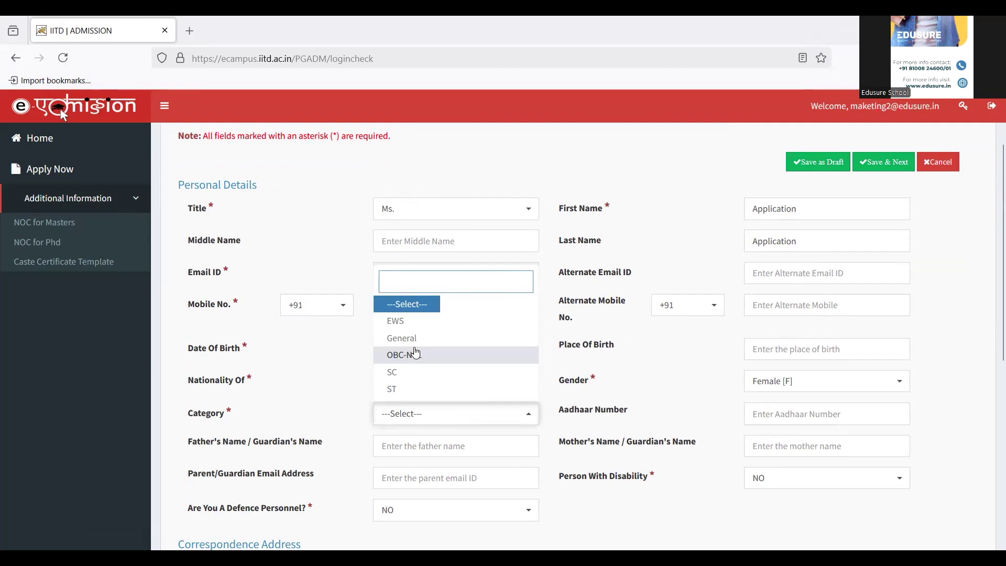
pyautogui.click(410, 340)
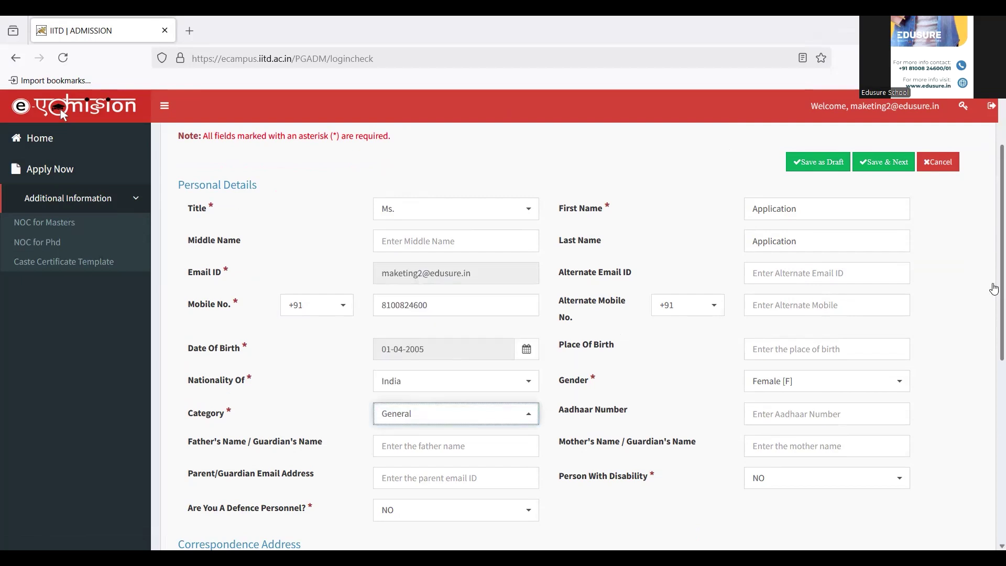
pyautogui.scroll(-3, 994, 288)
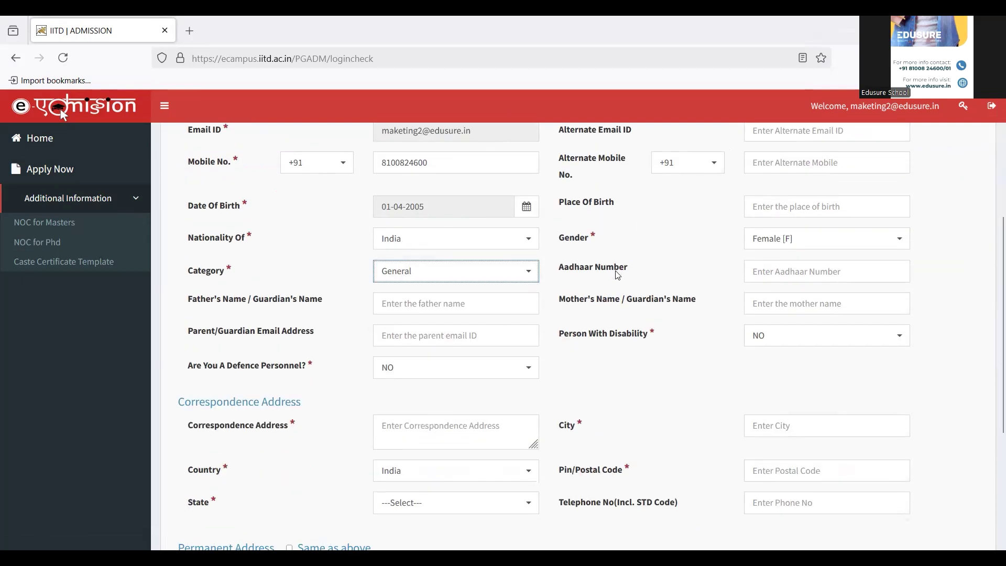
# Enter the father's name in Personal Details.
pyautogui.click(453, 302)
pyautogui.write('Sh')
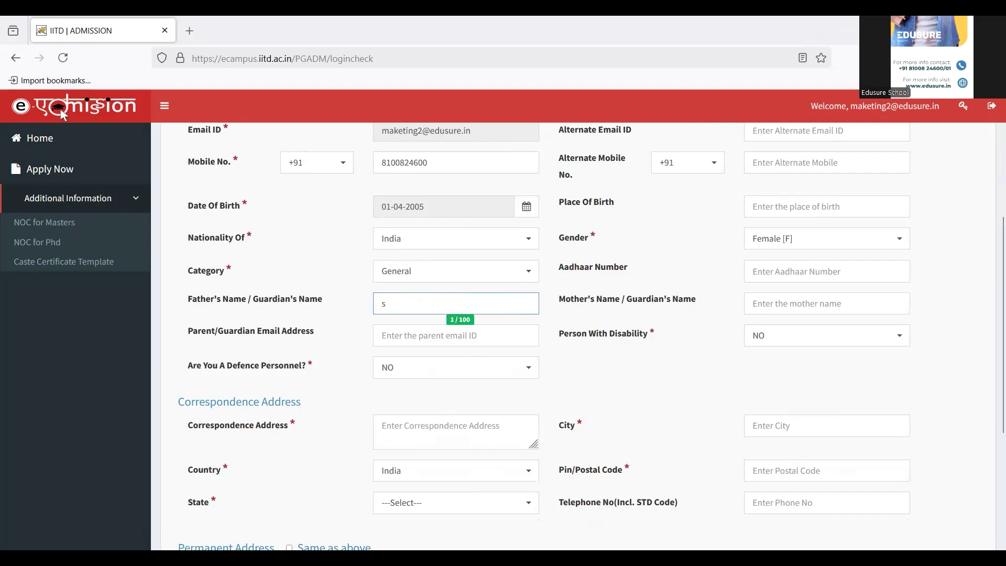
pyautogui.press('BackSpace')
pyautogui.press('BackSpace')
pyautogui.write('Samkith')
# Keep NO for both person with disability and defence personnel.
pyautogui.scroll(-2, 992, 283)
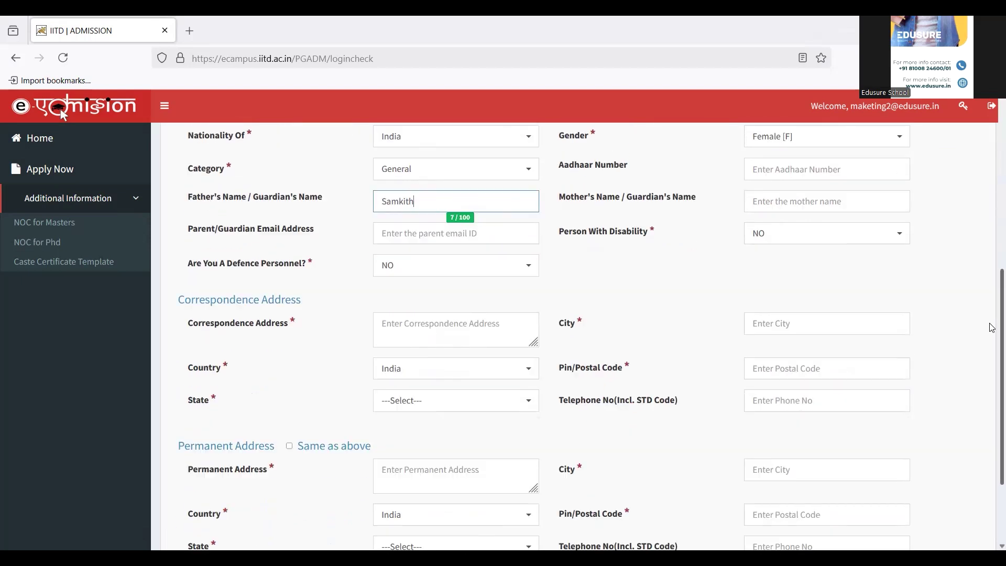
pyautogui.click(774, 238)
pyautogui.click(774, 238)
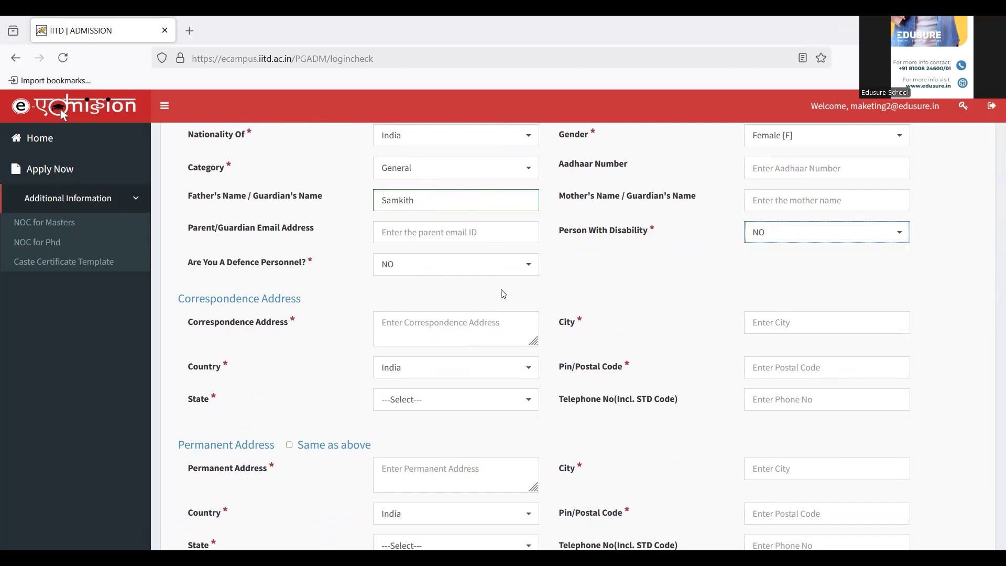
pyautogui.click(405, 266)
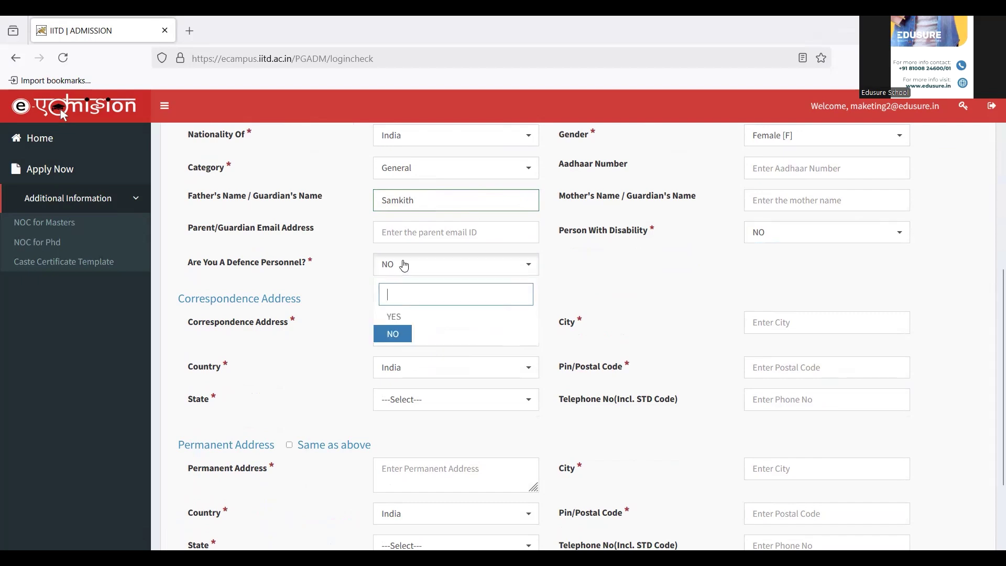
pyautogui.click(405, 266)
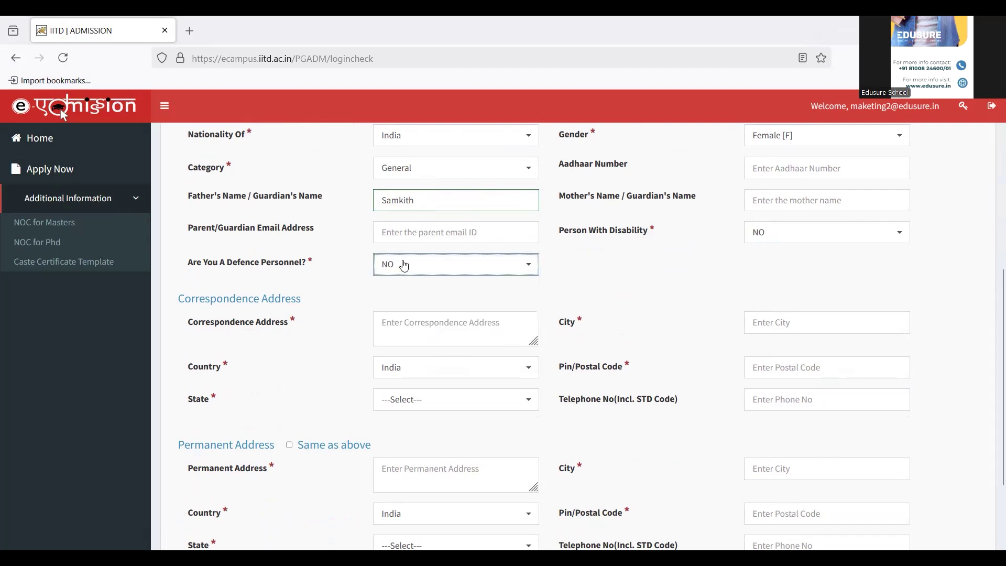
# Enter correspondence address Ultadanga, kolkata, India, PIN 700022, state West Bengal.
pyautogui.click(400, 331)
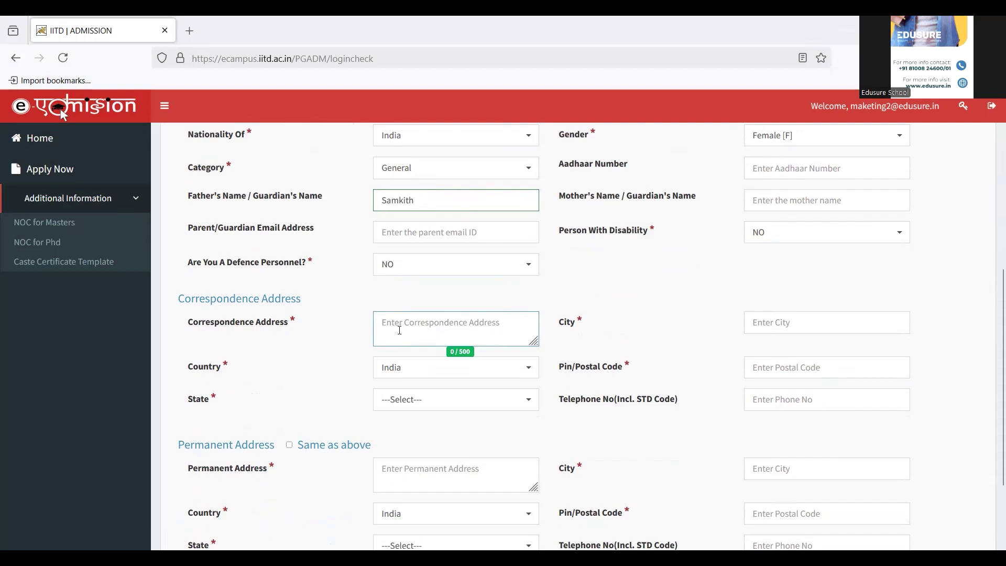
pyautogui.write('Ultadanga')
pyautogui.press('Tab')
pyautogui.write('kolk')
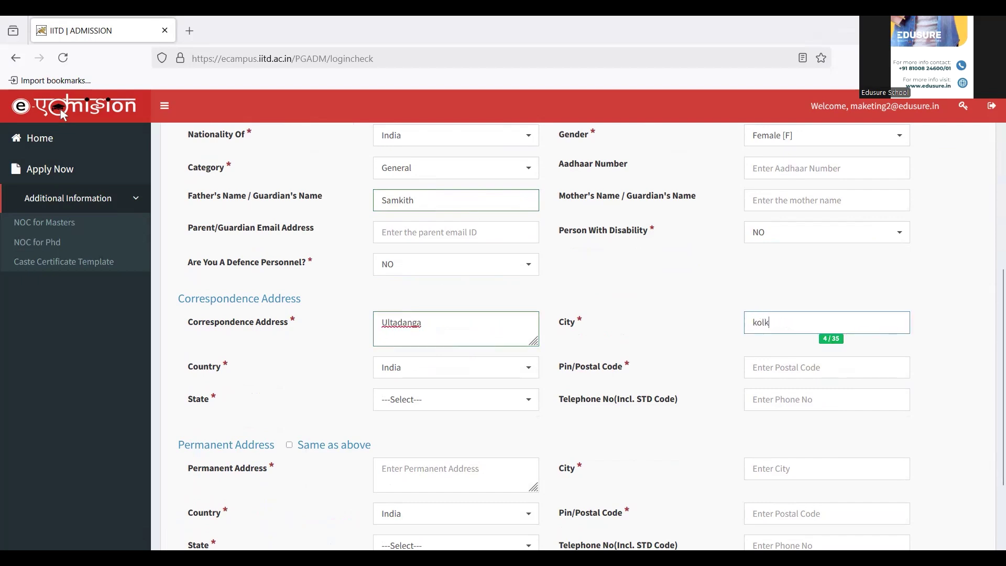
pyautogui.write('ata')
pyautogui.click(505, 367)
pyautogui.click(505, 368)
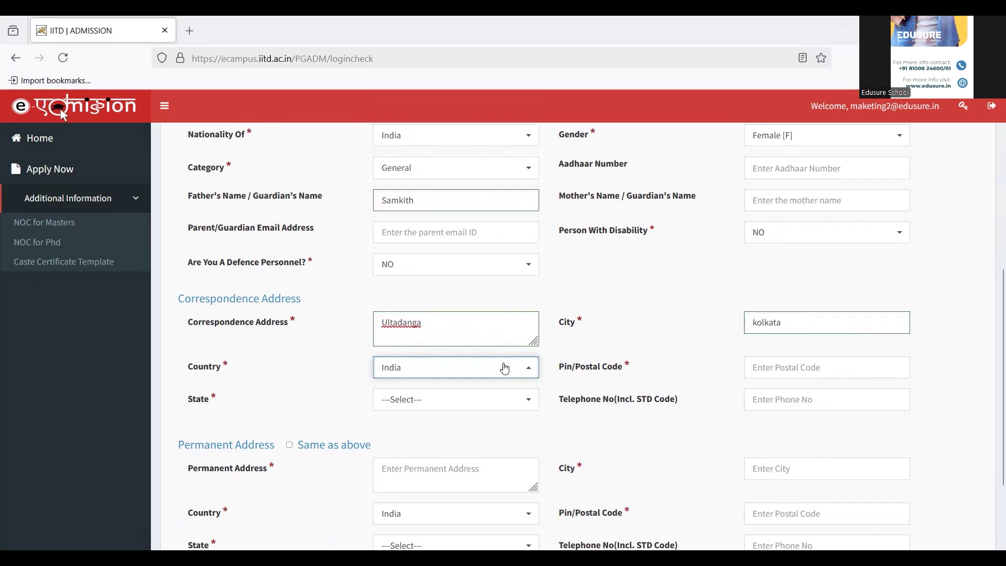
pyautogui.click(777, 370)
pyautogui.write('700022')
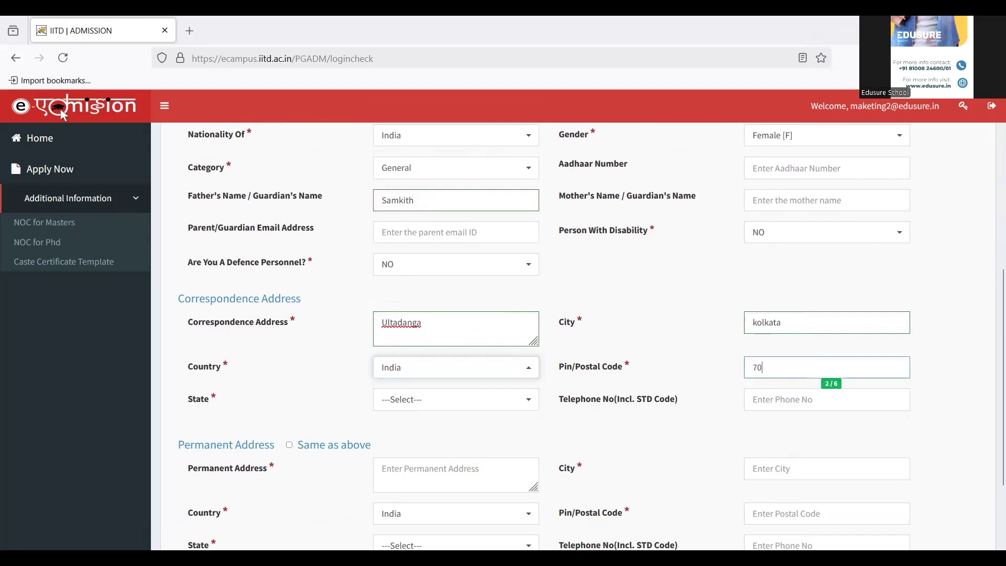
pyautogui.click(524, 399)
pyautogui.write('we')
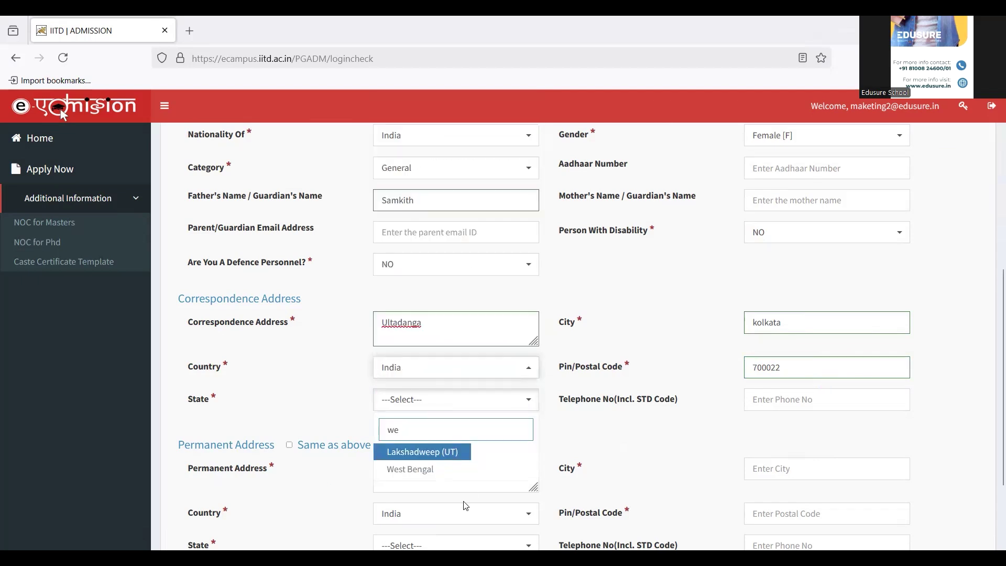
pyautogui.click(427, 469)
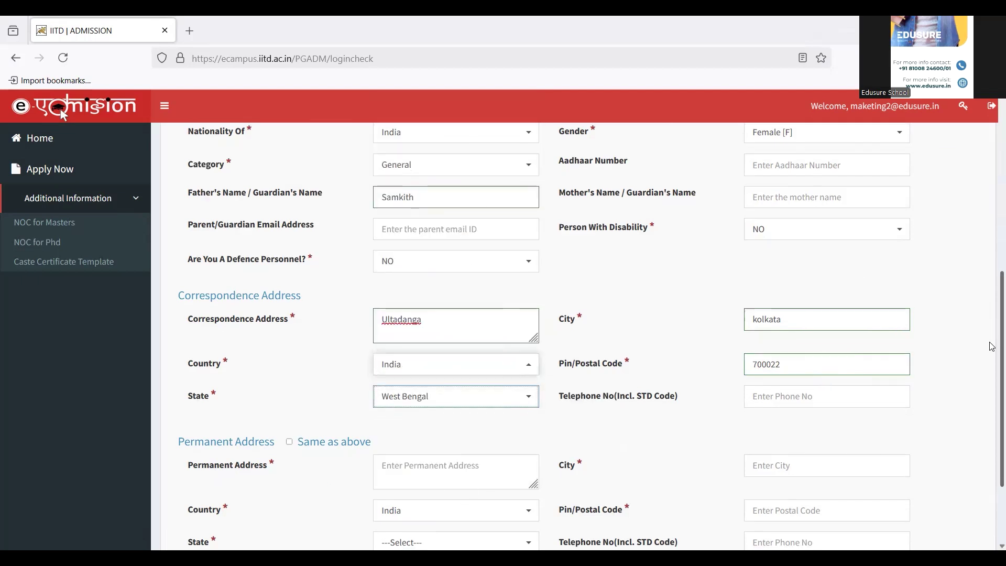
pyautogui.scroll(-3, 991, 344)
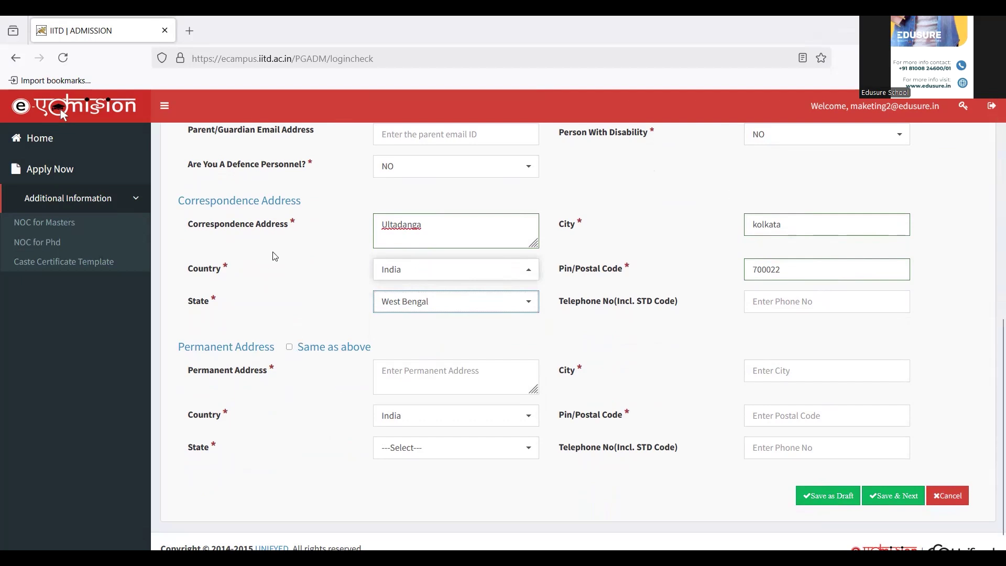
# Tick 'Same as above' for the permanent address and save the personal details.
pyautogui.click(290, 348)
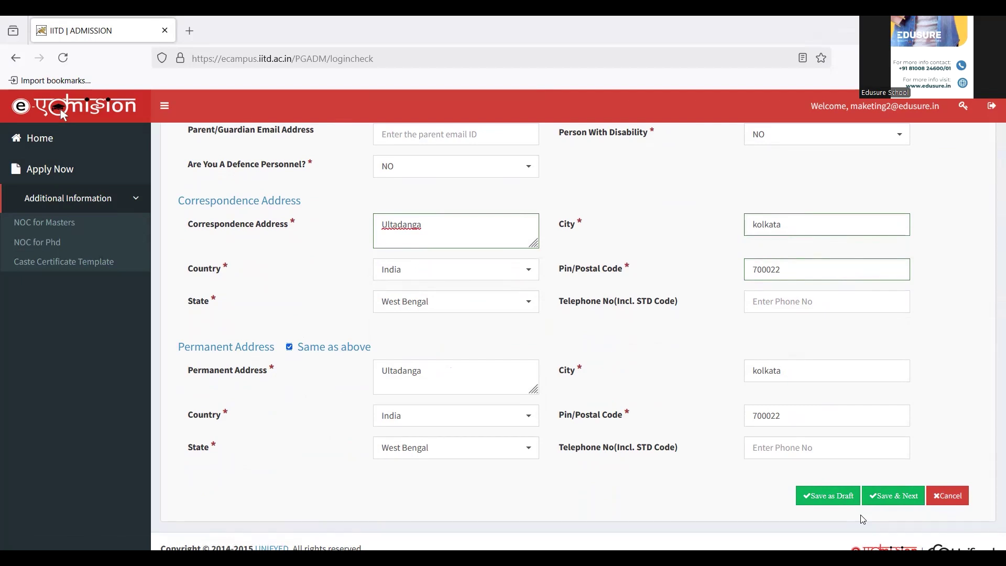
pyautogui.click(891, 496)
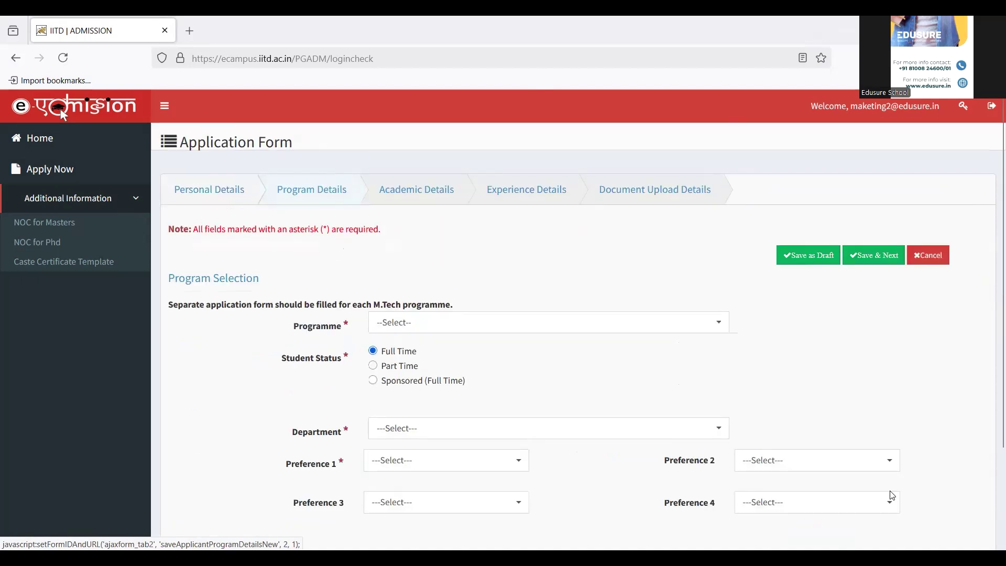
# Select MASTER OF SCIENCE, Humanities & Social Sciences department, and MSC ECONOMICS discipline.
pyautogui.click(573, 332)
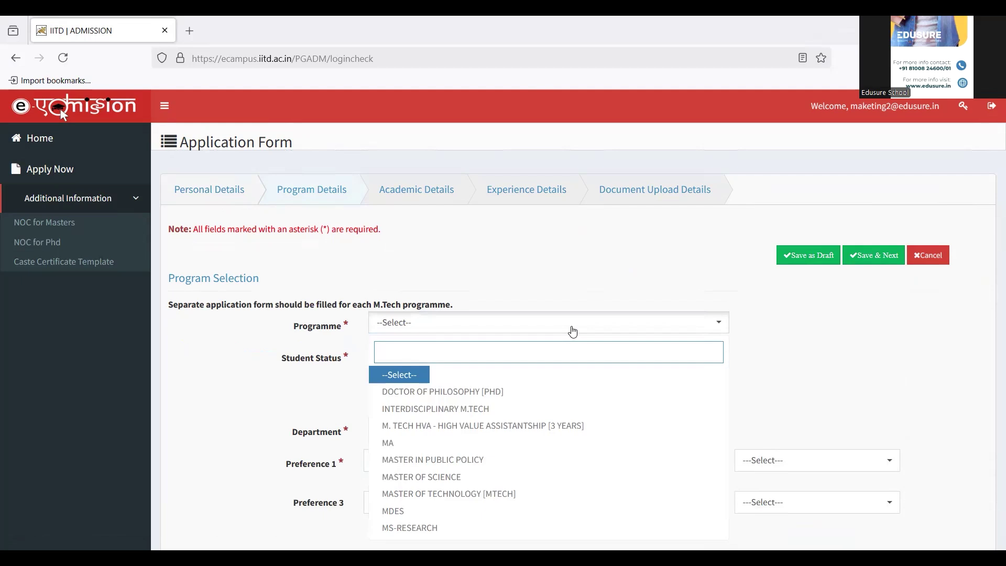
pyautogui.click(438, 485)
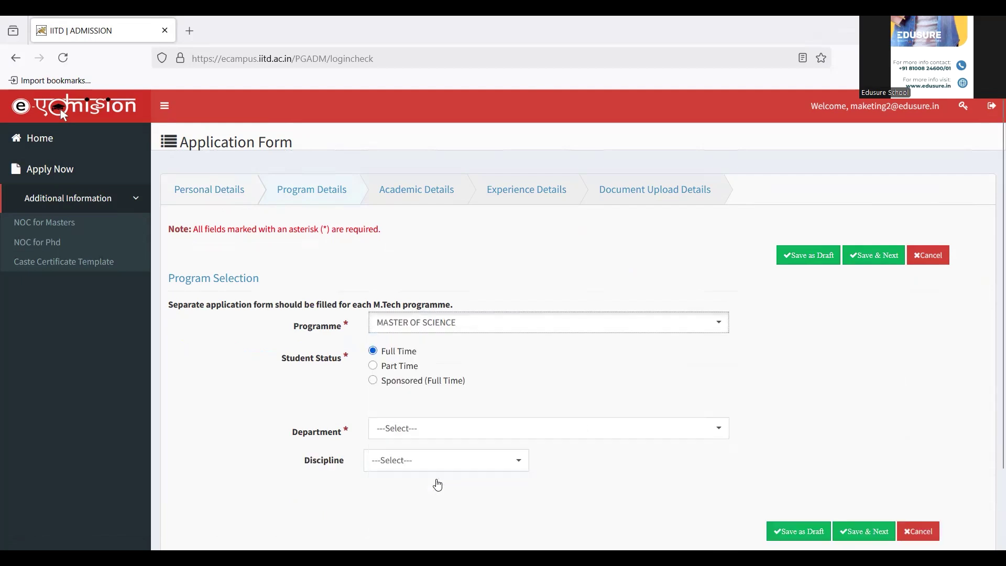
pyautogui.click(415, 438)
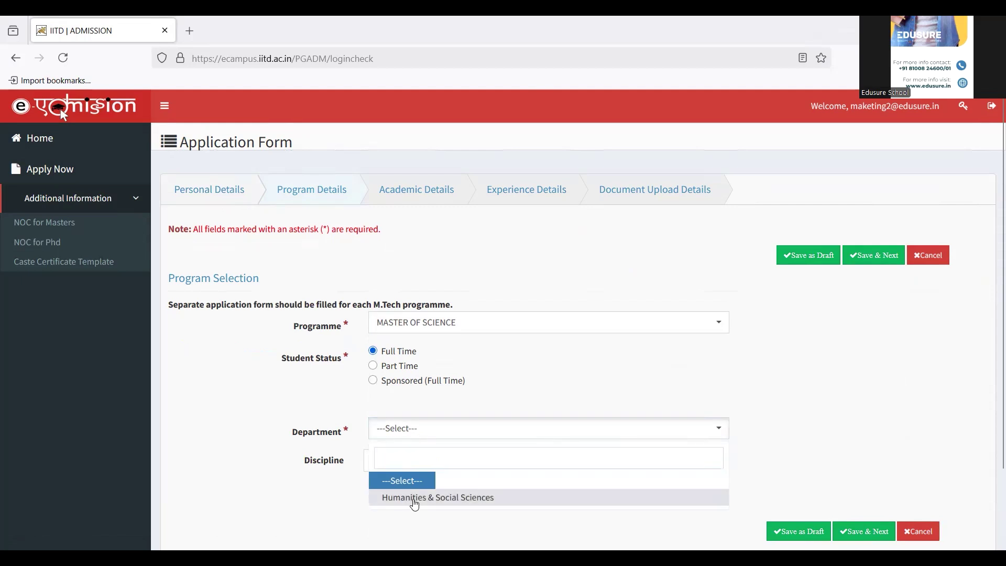
pyautogui.click(416, 498)
pyautogui.click(434, 462)
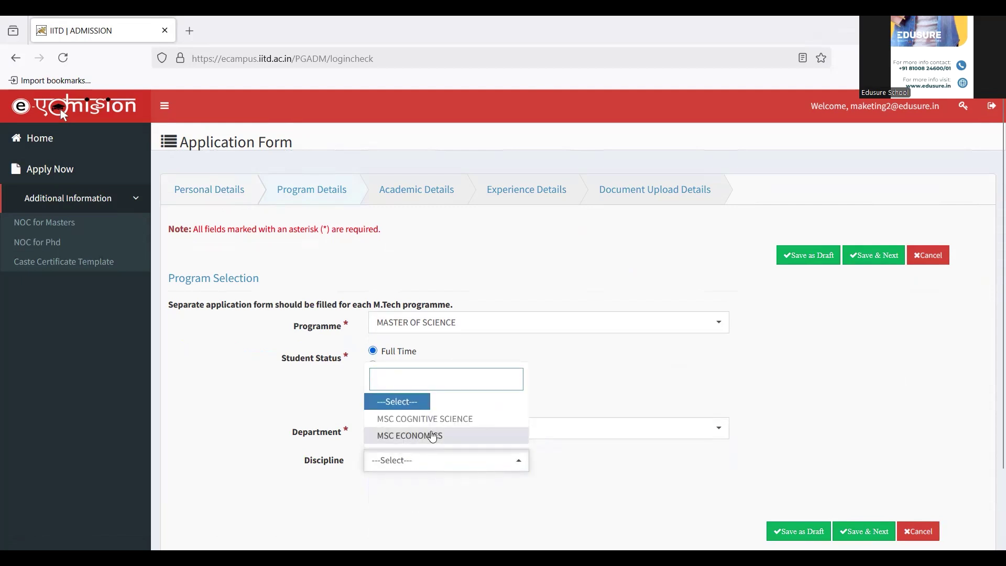
pyautogui.click(434, 436)
pyautogui.scroll(-1, 613, 486)
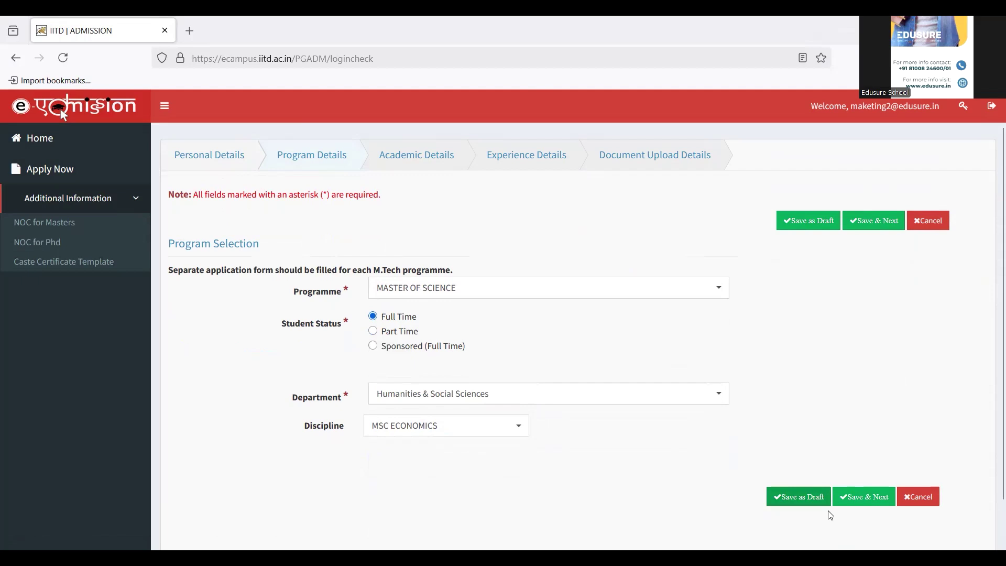
# Save the programme choice and set the first qualifying test to JAM 2025.
pyautogui.click(862, 495)
pyautogui.scroll(1, 860, 498)
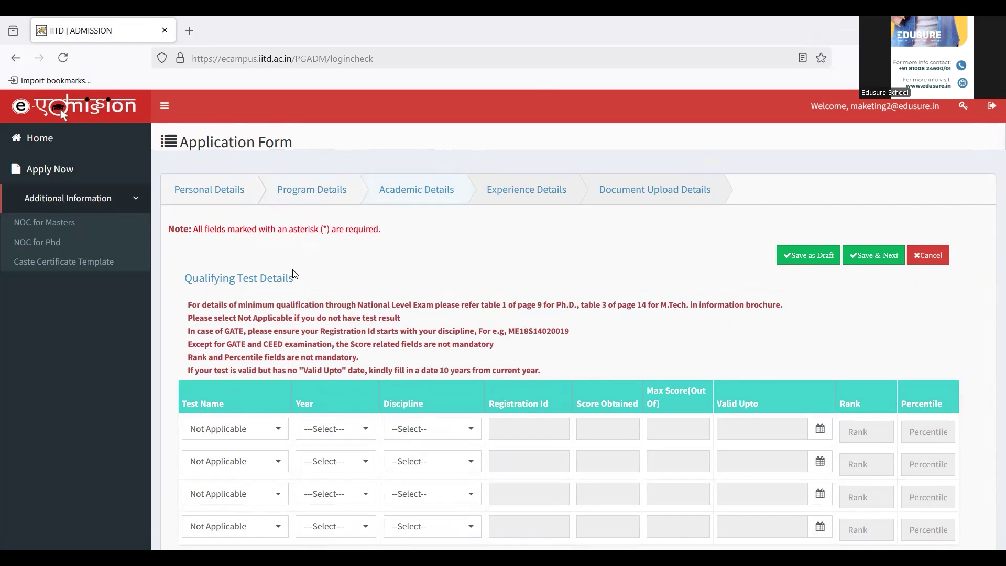
pyautogui.scroll(-2, 295, 274)
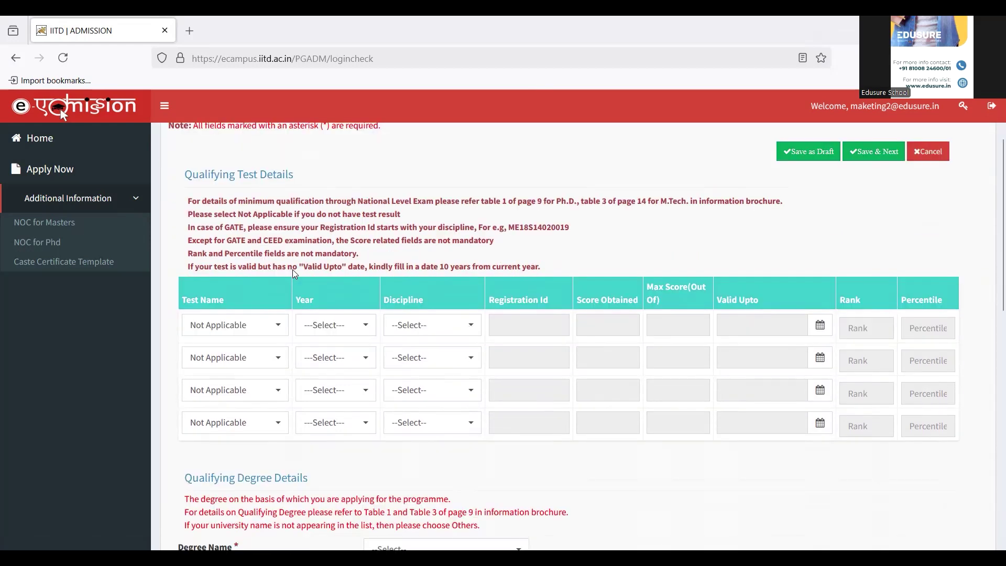
pyautogui.click(237, 332)
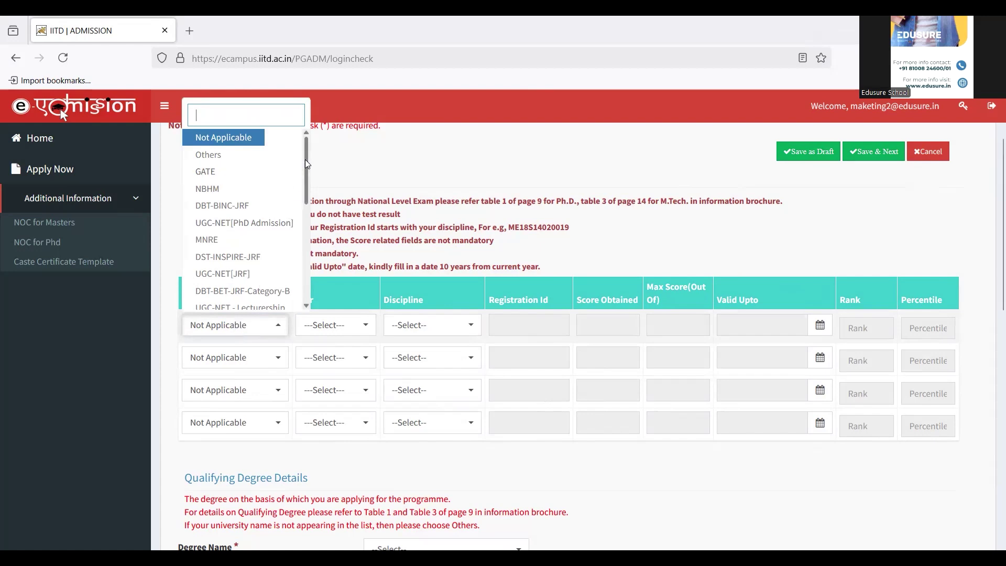
pyautogui.scroll(-1, 307, 180)
pyautogui.moveTo(308, 185); pyautogui.dragTo(311, 287)
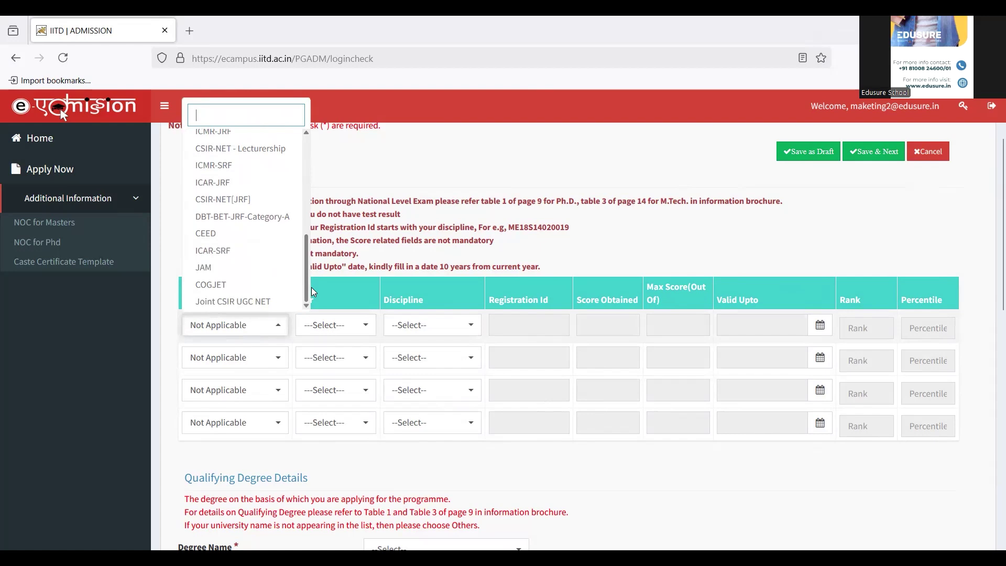
pyautogui.click(217, 268)
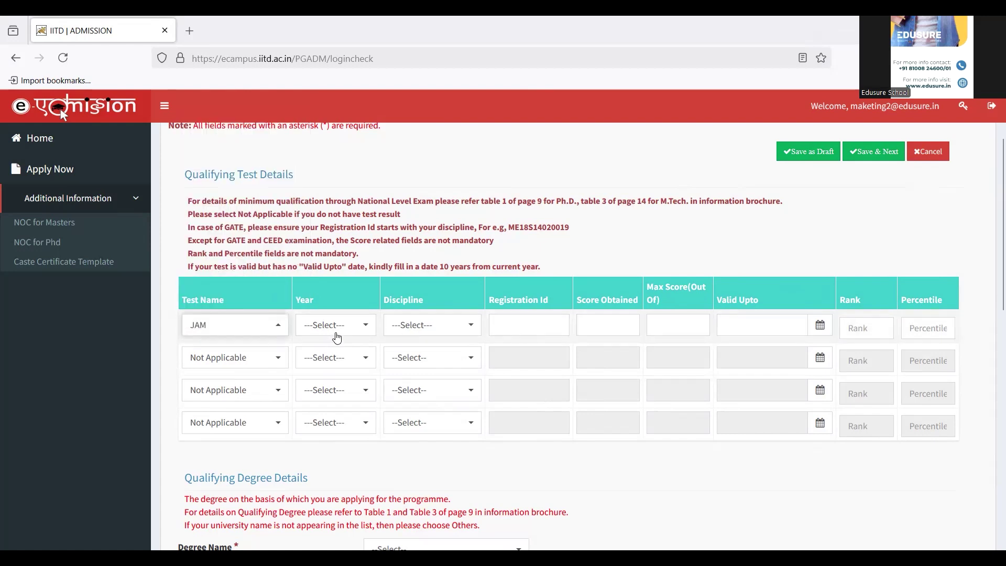
pyautogui.click(336, 331)
pyautogui.click(319, 394)
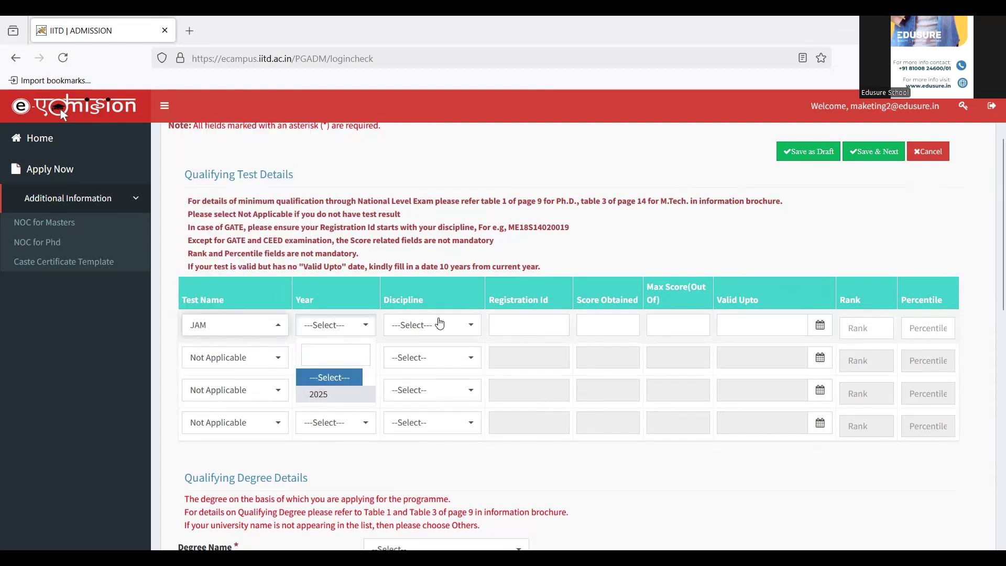
# Set test discipline Others (Economics), the registration ID, and score 170 out of 300.
pyautogui.click(440, 323)
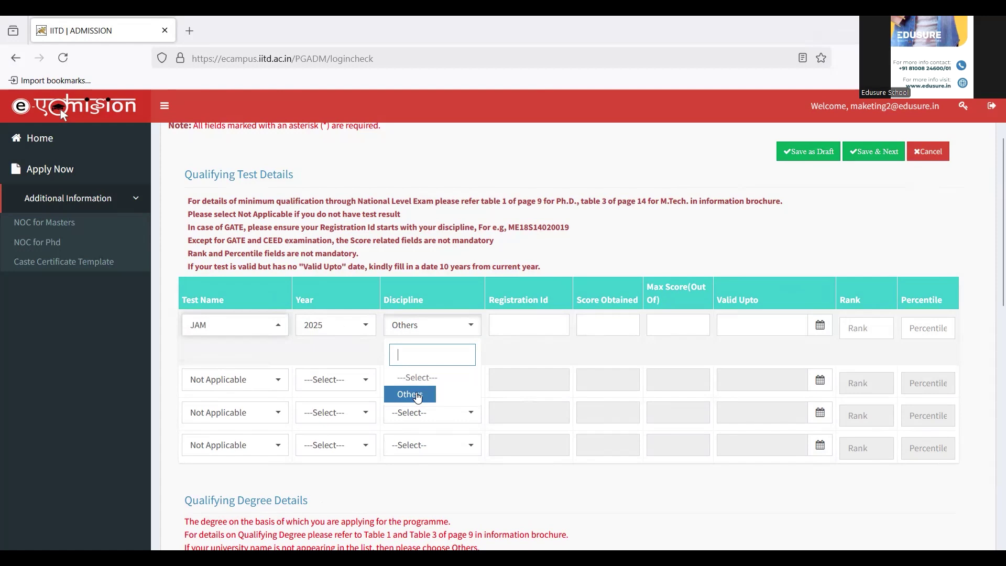
pyautogui.click(418, 394)
pyautogui.click(432, 350)
pyautogui.write('E')
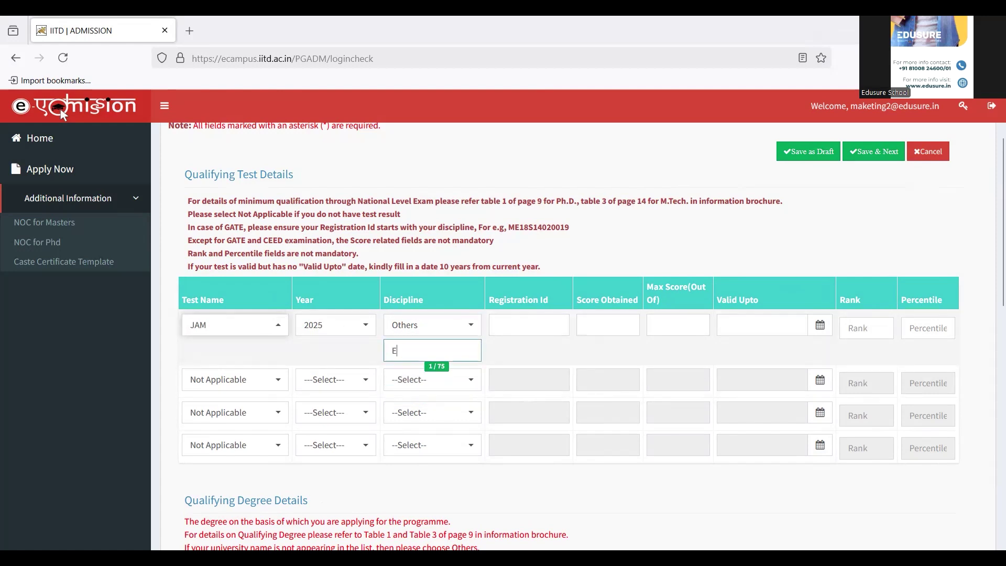
pyautogui.write('conomics')
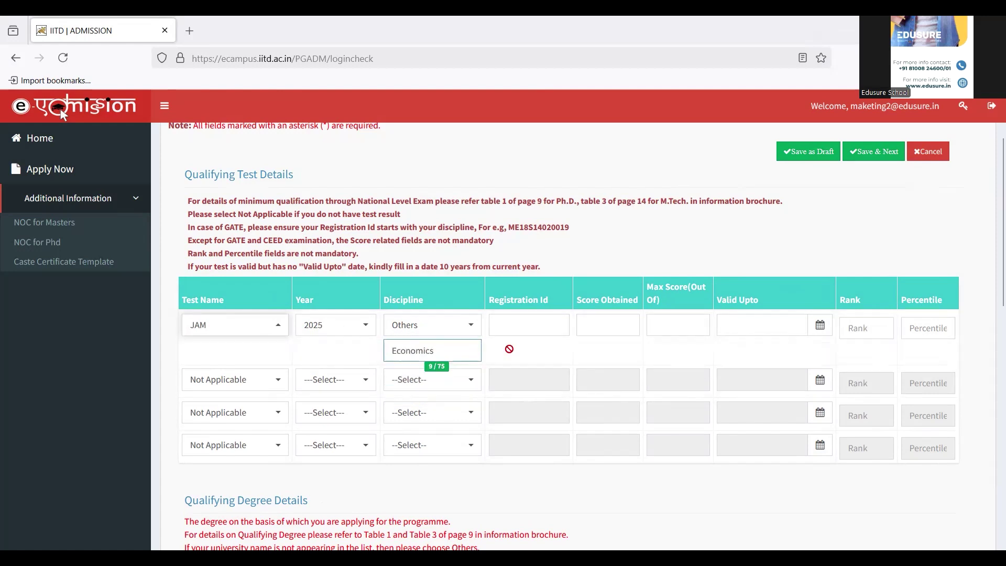
pyautogui.click(535, 330)
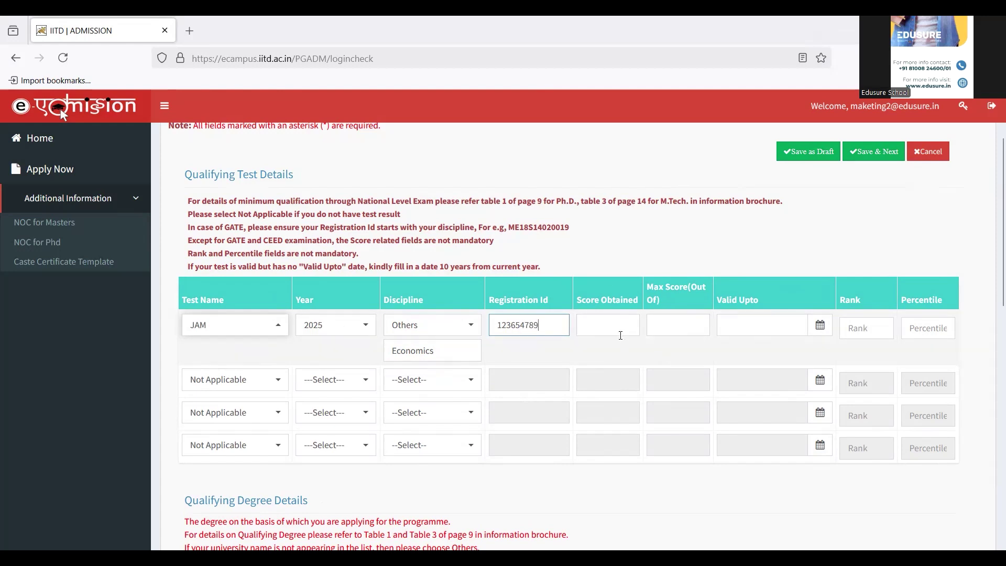
pyautogui.click(618, 331)
pyautogui.write('170')
pyautogui.click(684, 329)
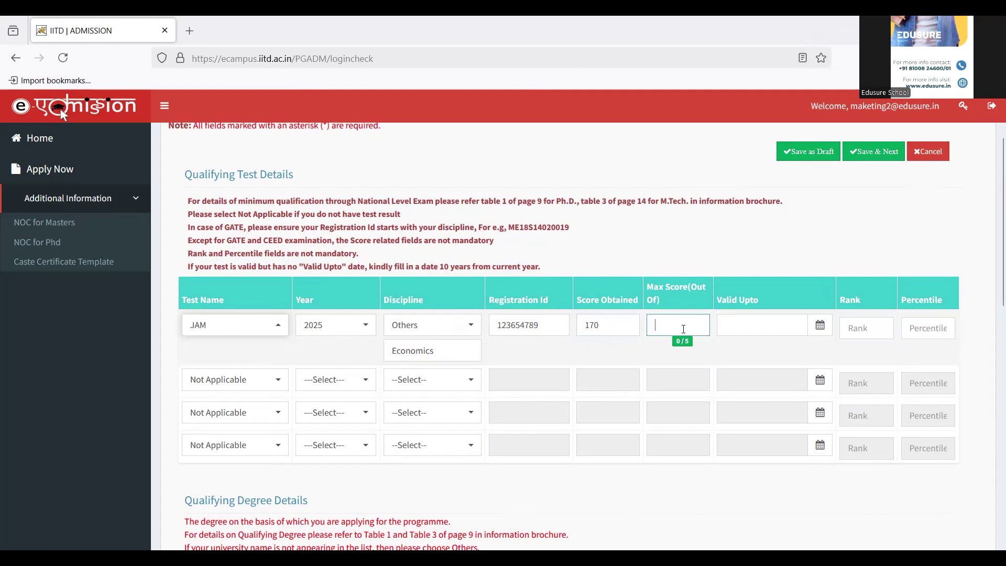
pyautogui.write('300')
pyautogui.click(820, 334)
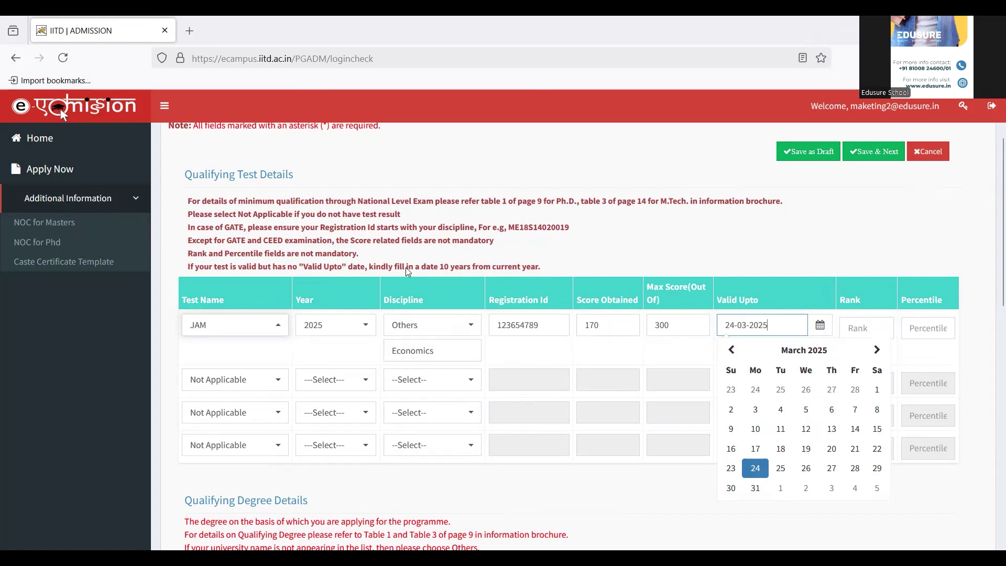
# Change the JAM test's Valid Upto date to 30-11-2025.
pyautogui.click(440, 270)
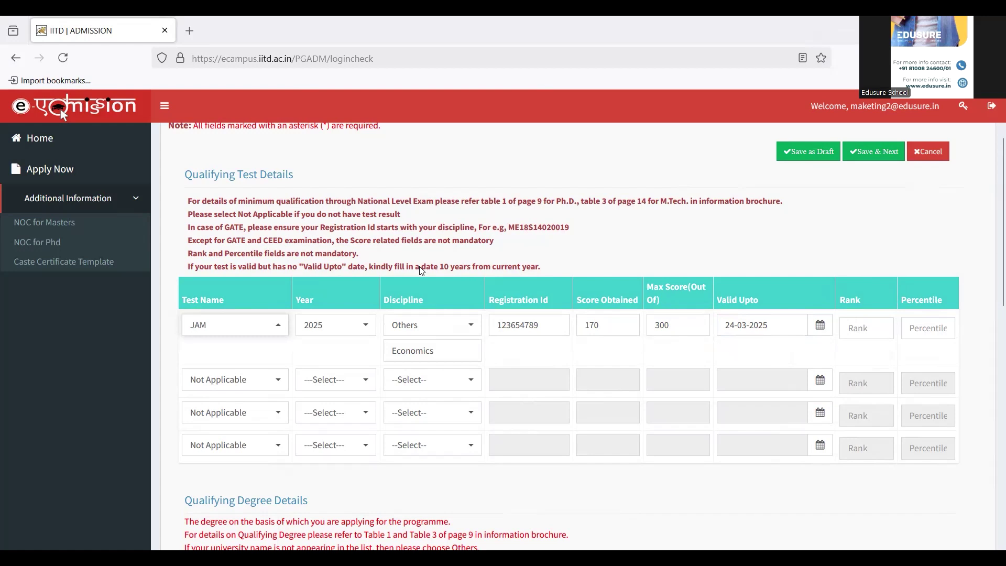
pyautogui.moveTo(422, 271); pyautogui.dragTo(550, 268)
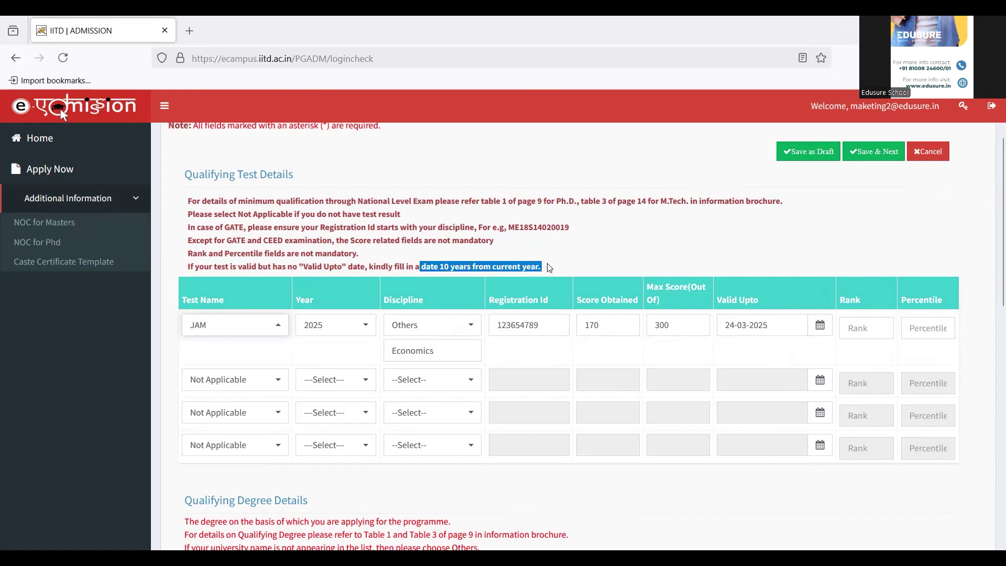
pyautogui.click(820, 326)
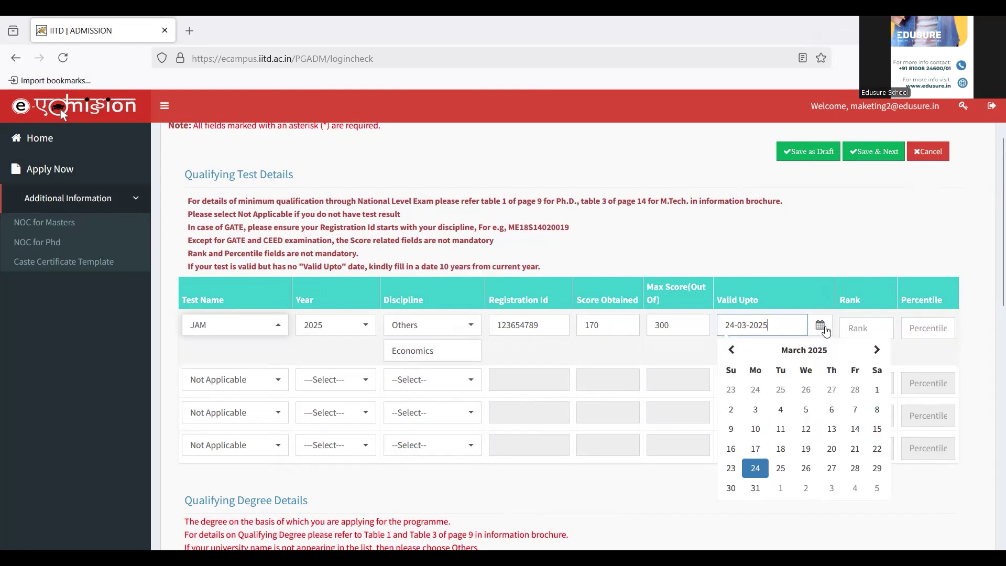
pyautogui.click(875, 352)
pyautogui.click(876, 351)
pyautogui.click(875, 351)
pyautogui.click(875, 351)
pyautogui.click(875, 351)
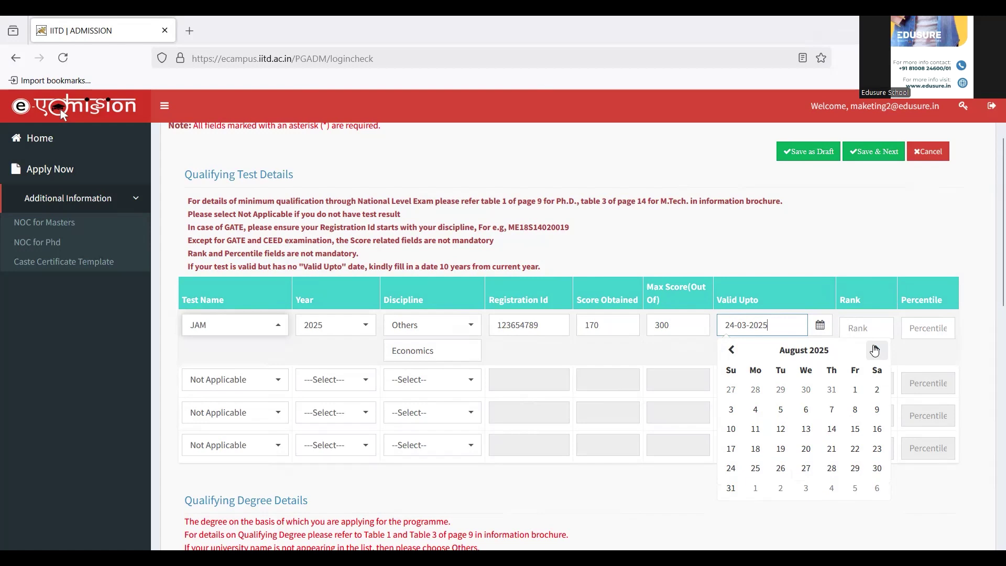
pyautogui.click(875, 350)
pyautogui.click(875, 351)
pyautogui.click(875, 351)
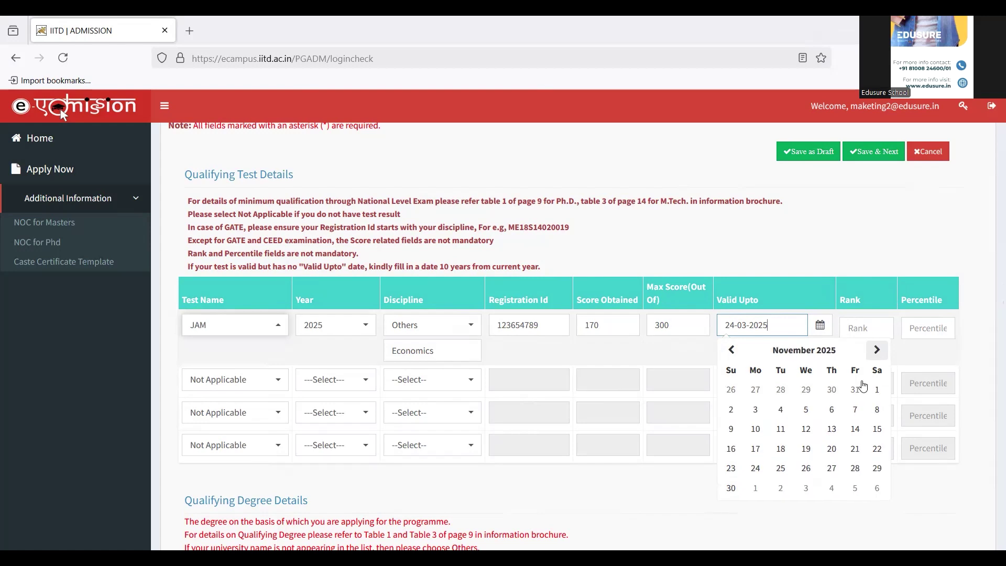
pyautogui.click(730, 489)
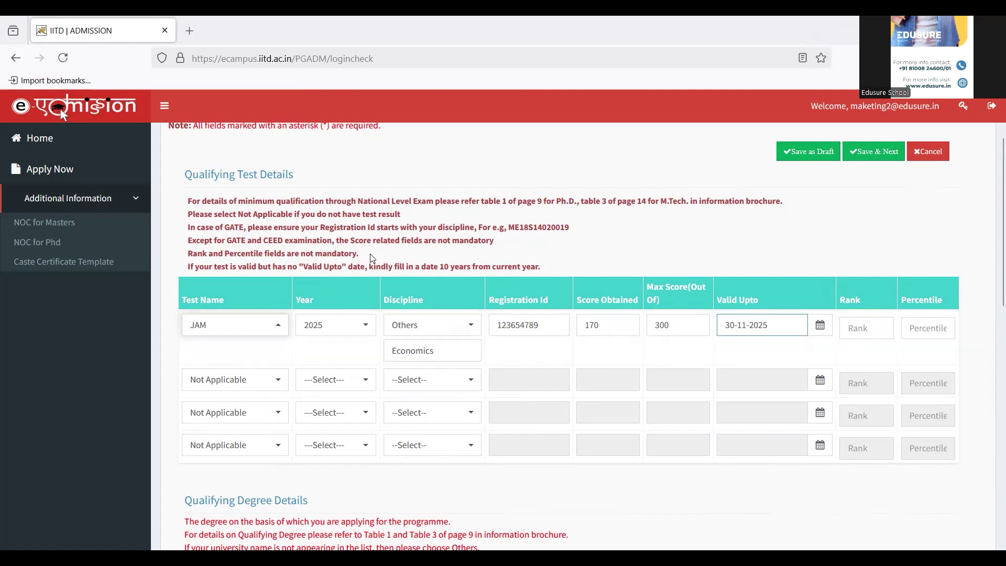
pyautogui.moveTo(370, 254); pyautogui.dragTo(188, 259)
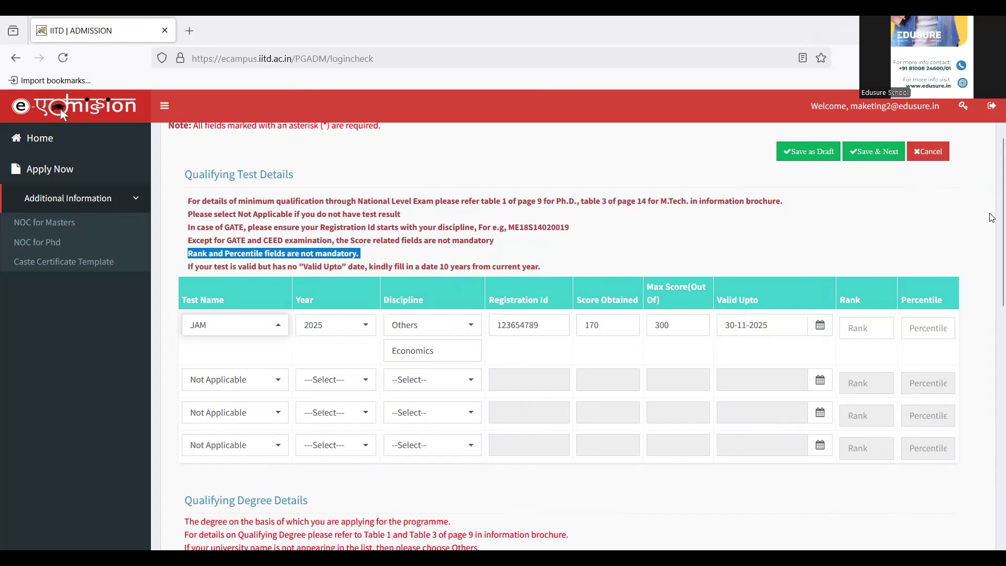
pyautogui.moveTo(992, 217); pyautogui.dragTo(993, 358)
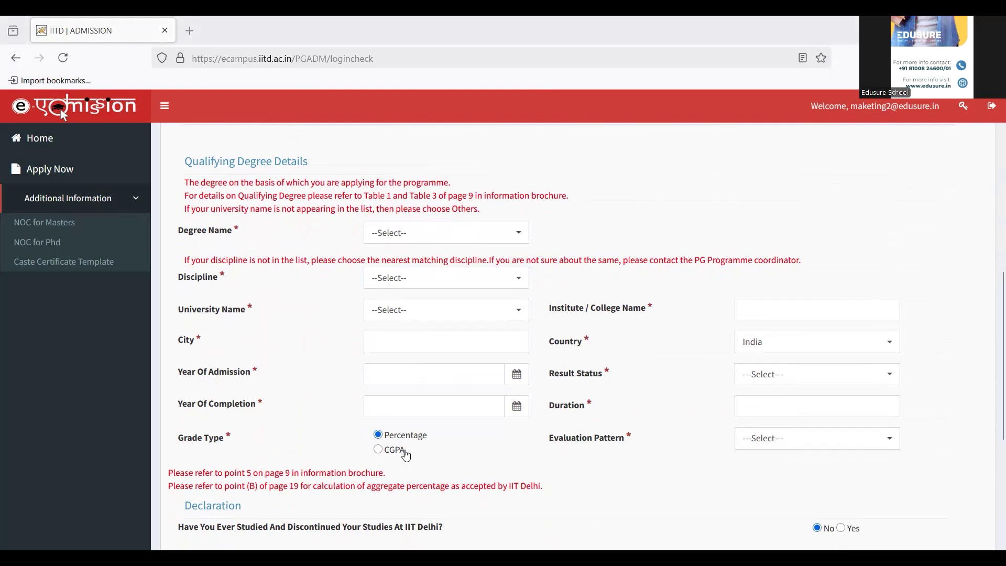
# Pick B.Sc (3 years) from Degree Name and Economics from the Discipline list.
pyautogui.click(446, 232)
pyautogui.moveTo(527, 334); pyautogui.dragTo(526, 473)
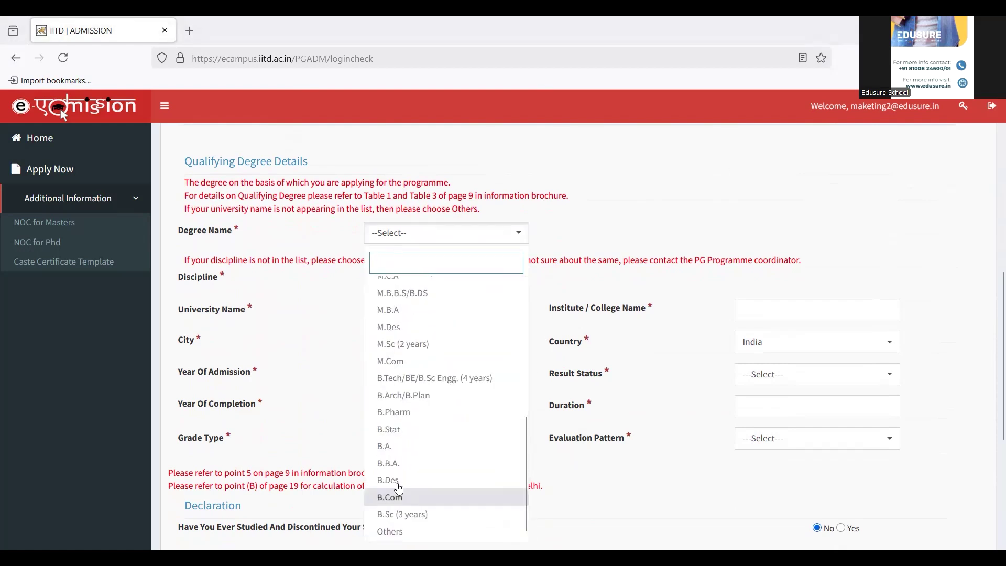
pyautogui.click(390, 515)
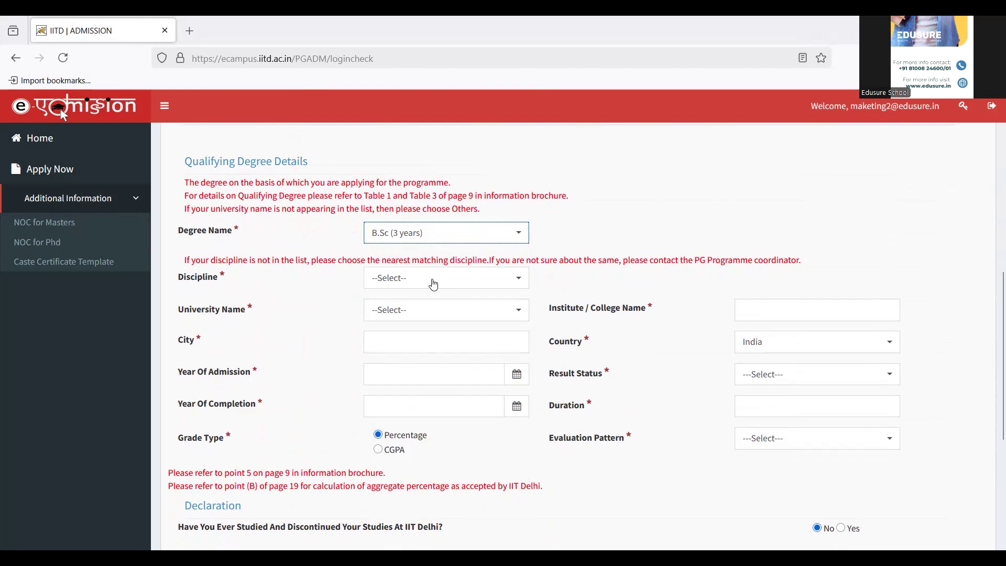
pyautogui.click(433, 281)
pyautogui.moveTo(606, 339); pyautogui.dragTo(606, 505)
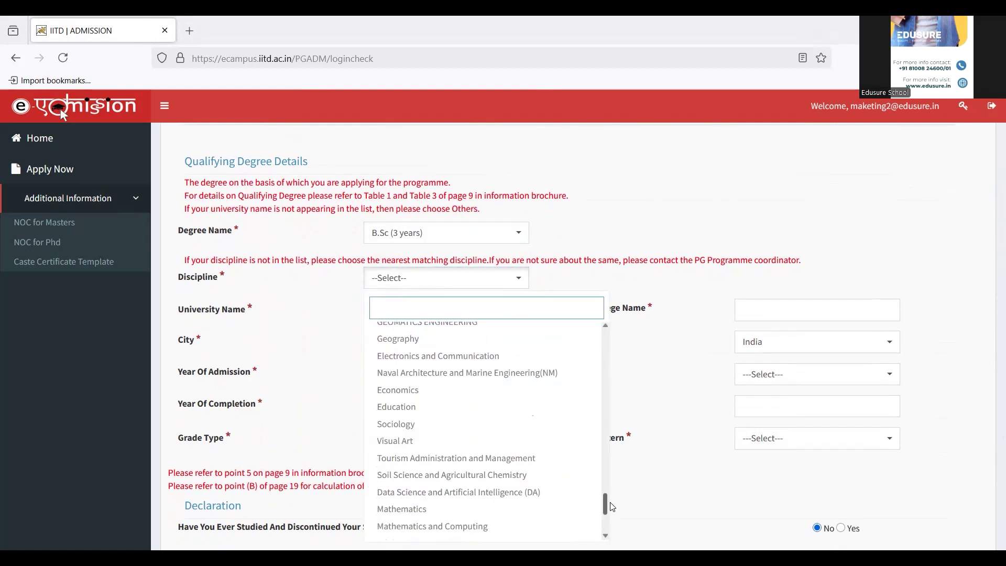
pyautogui.click(402, 395)
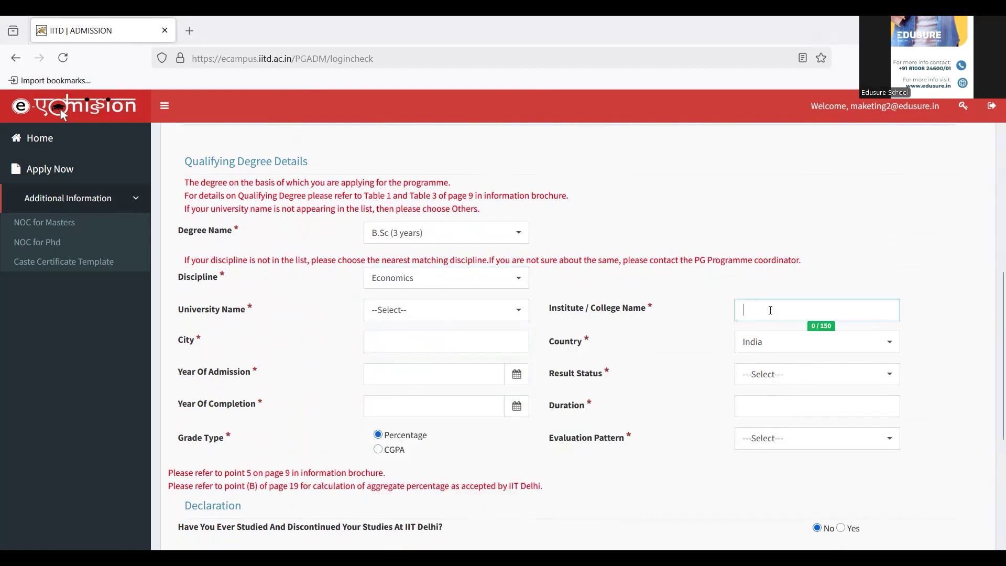
# Select Presidency University,Calcutta via a 'pres' search; enter institute Presidency, city Kolkata.
pyautogui.click(473, 312)
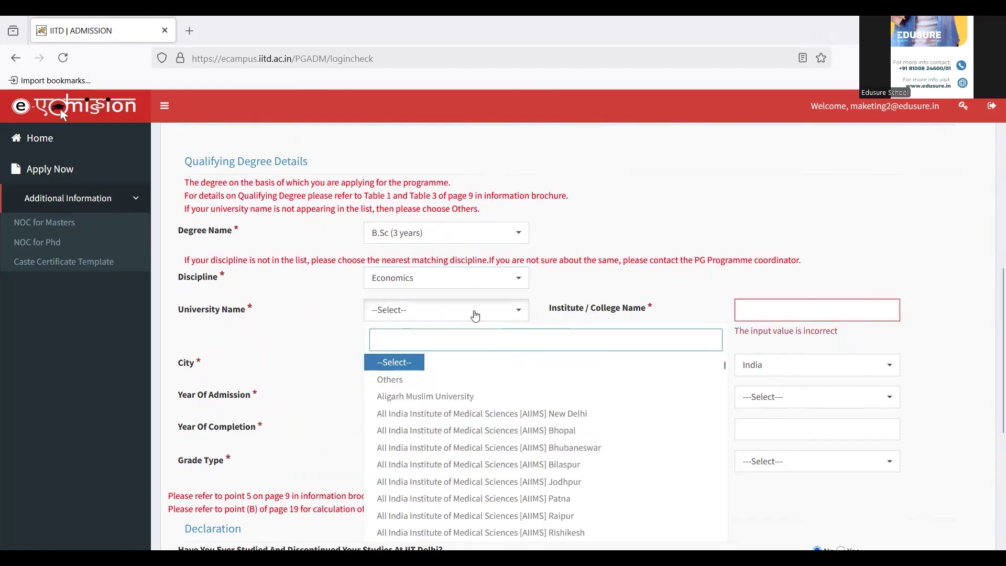
pyautogui.write('pres')
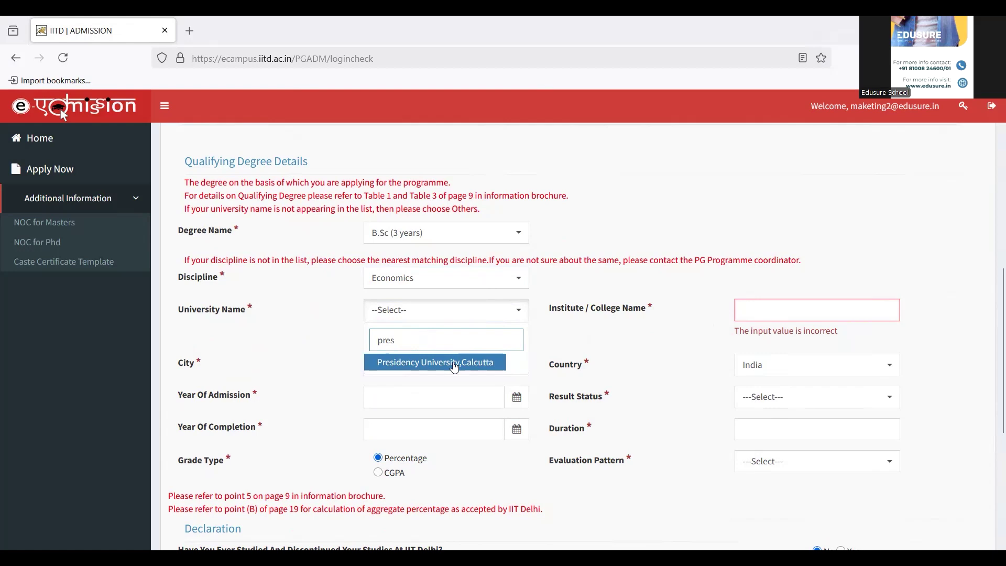
pyautogui.click(455, 366)
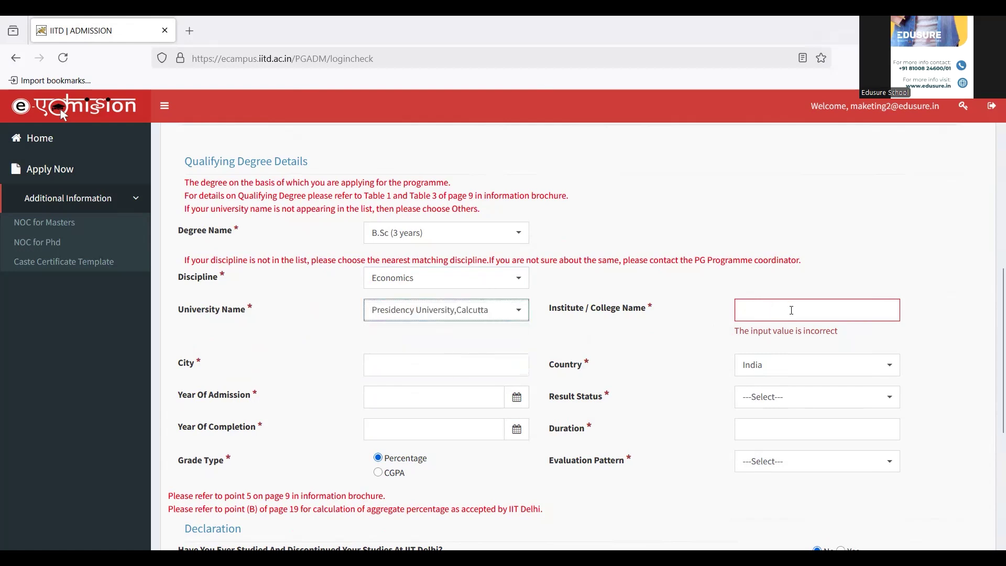
pyautogui.click(791, 310)
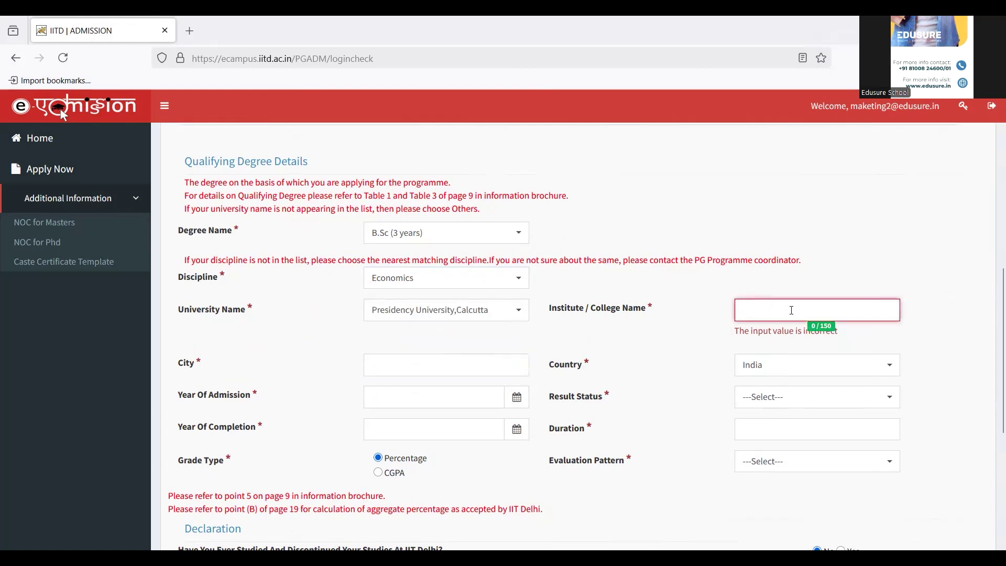
pyautogui.write('Preside')
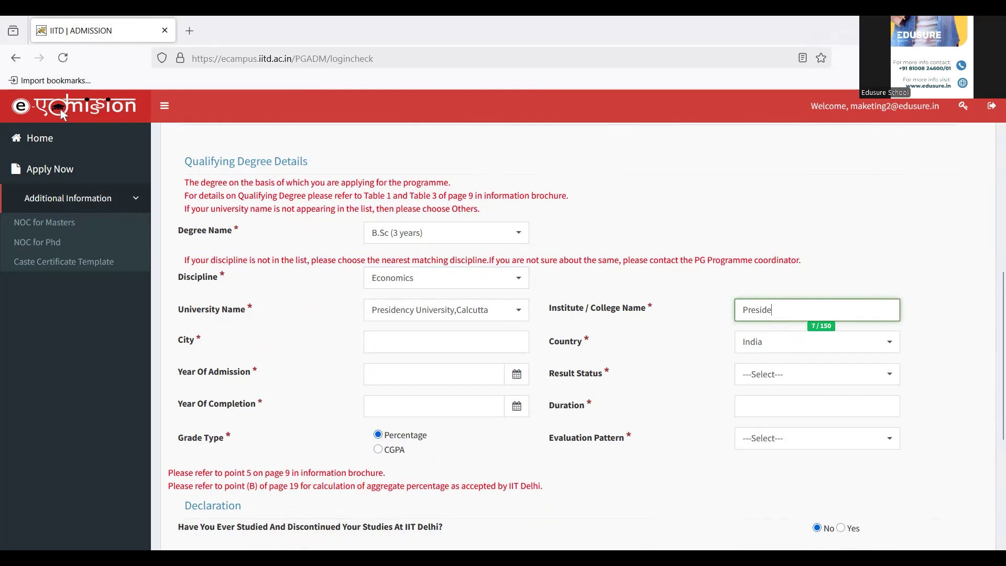
pyautogui.write('ncy')
pyautogui.click(470, 339)
pyautogui.write('Kolkata')
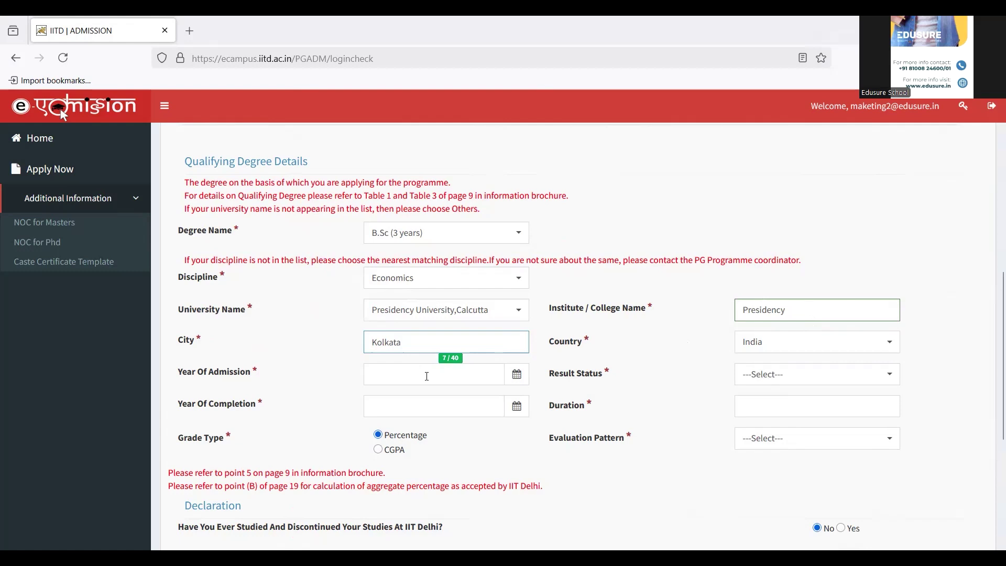
# Set the degree's year of admission to 2021 and its result status to Awarded.
pyautogui.click(516, 374)
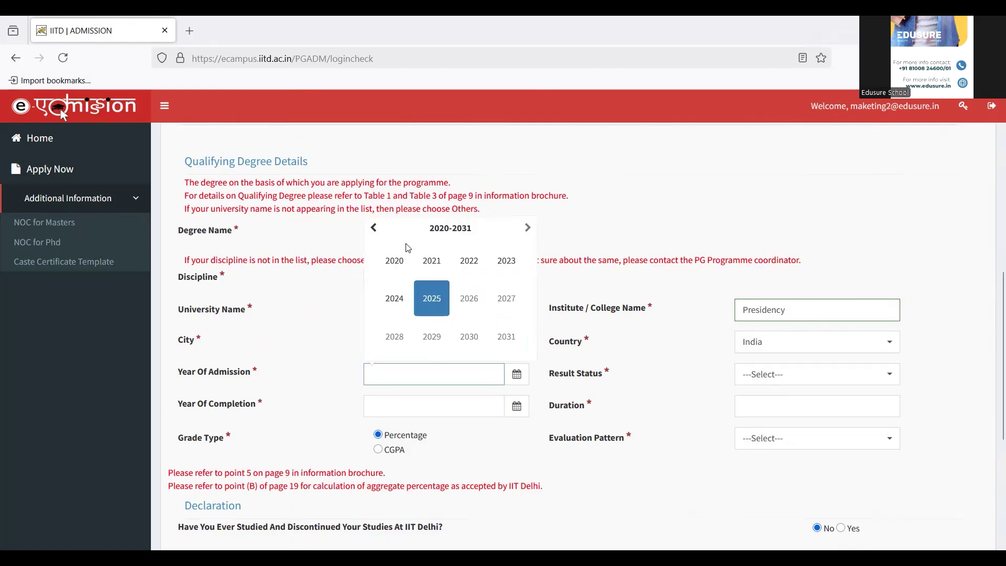
pyautogui.click(435, 260)
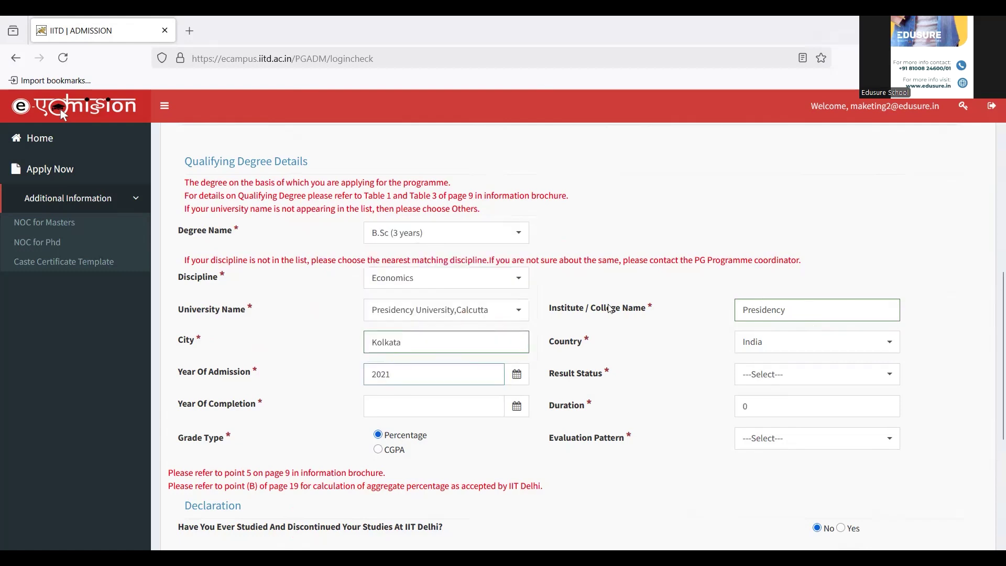
pyautogui.click(831, 375)
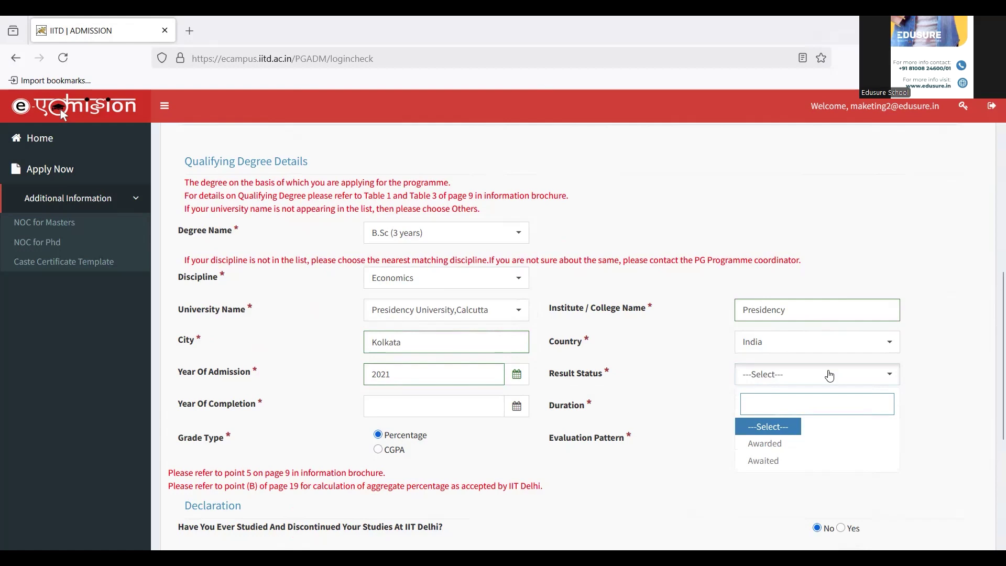
pyautogui.click(776, 443)
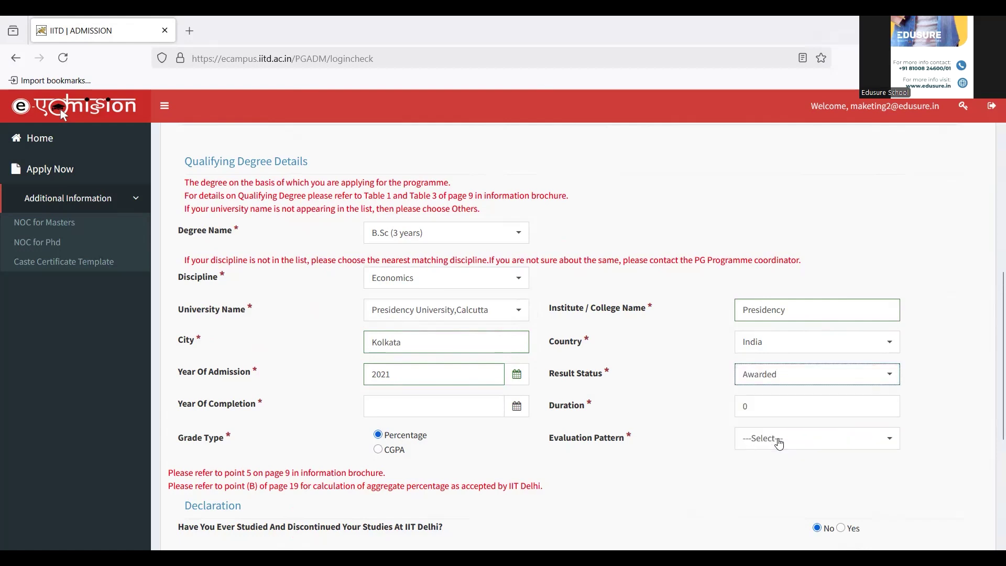
# Set the year of completion to 2024 and the duration to 3.
pyautogui.click(517, 408)
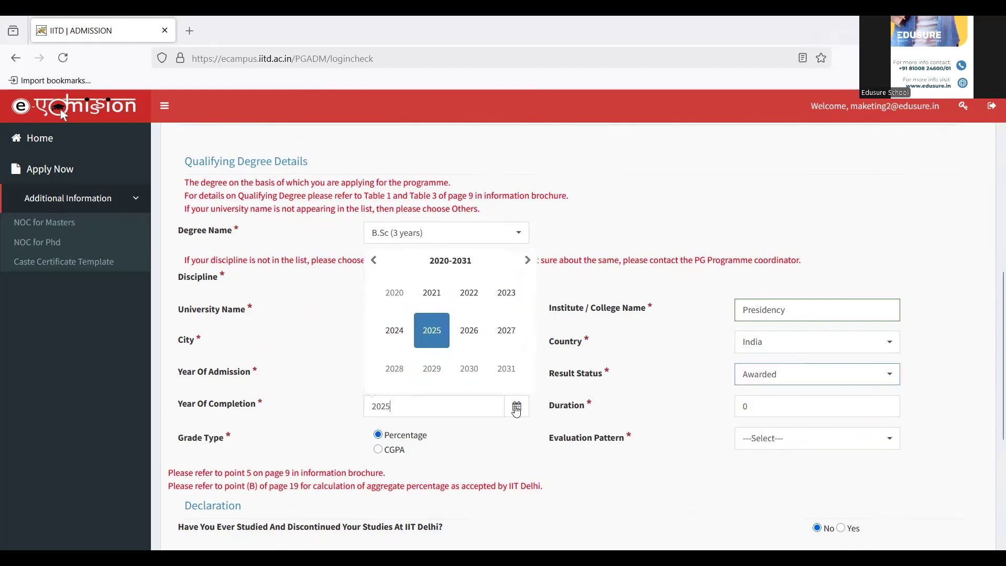
pyautogui.click(394, 332)
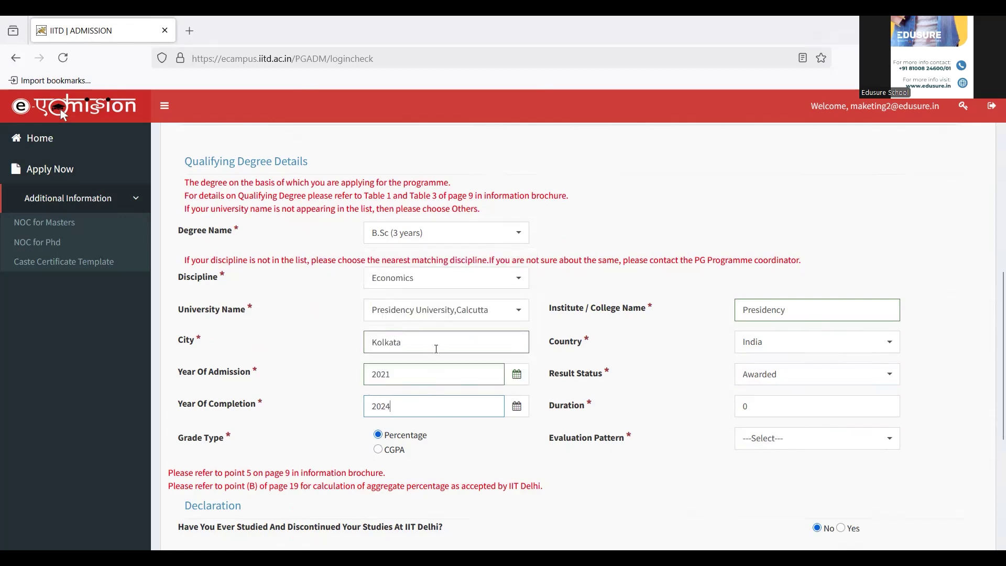
pyautogui.click(815, 404)
pyautogui.press('BackSpace')
pyautogui.write('3')
pyautogui.scroll(-5, 992, 456)
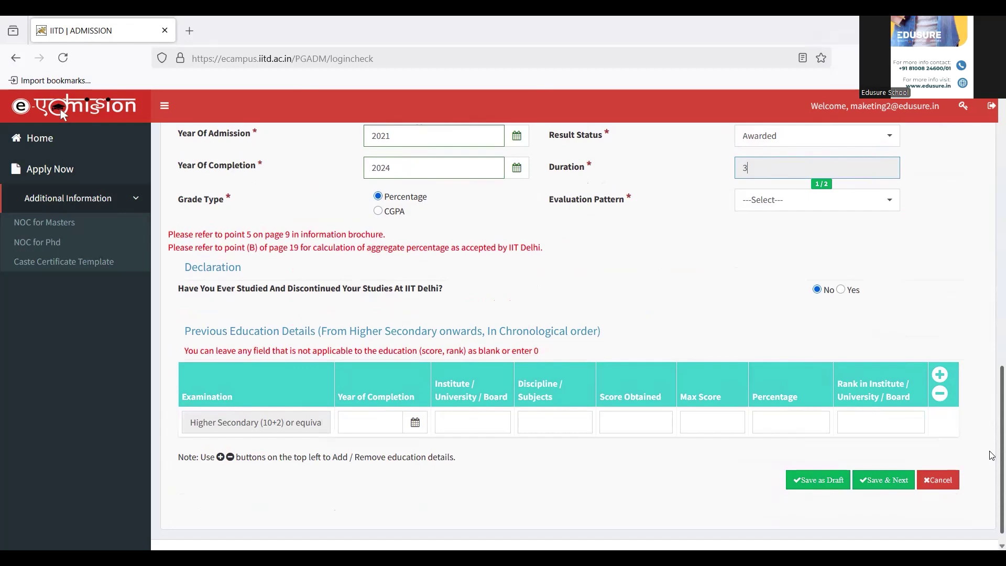
pyautogui.scroll(3, 992, 455)
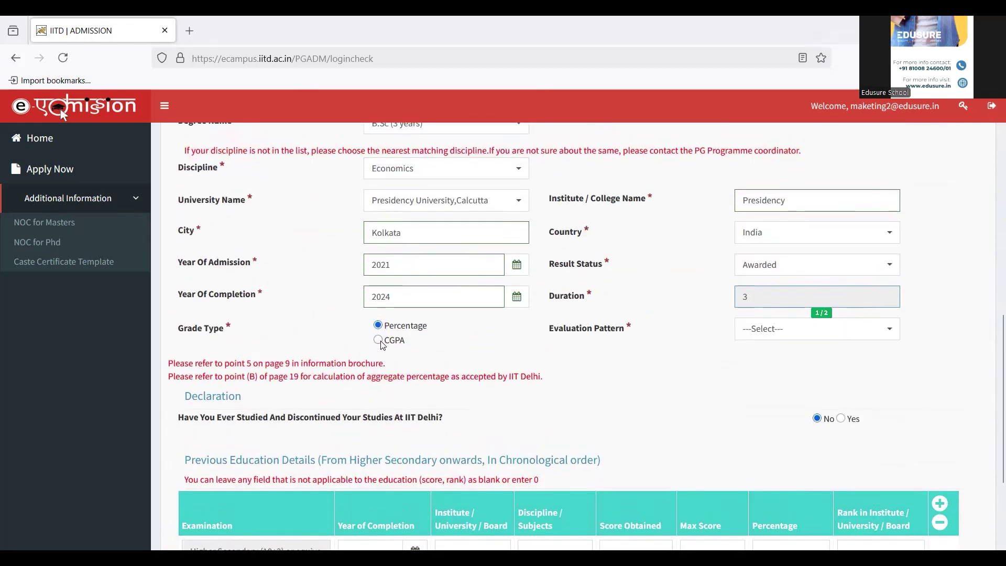
pyautogui.click(822, 329)
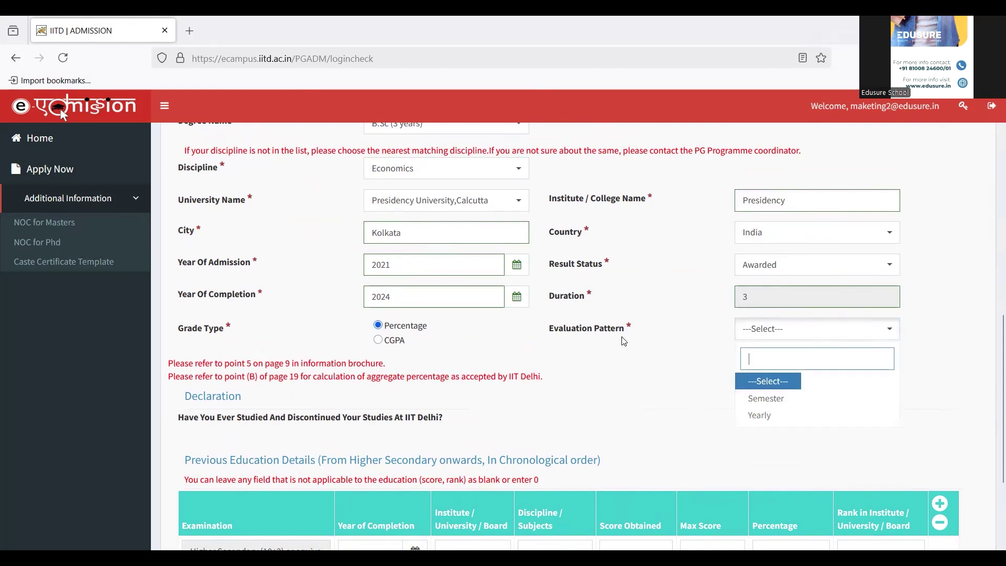
# Switch the evaluation pattern to Yearly and enter Year 1 marks as 250 out of 400.
pyautogui.click(777, 415)
pyautogui.scroll(-3, 992, 349)
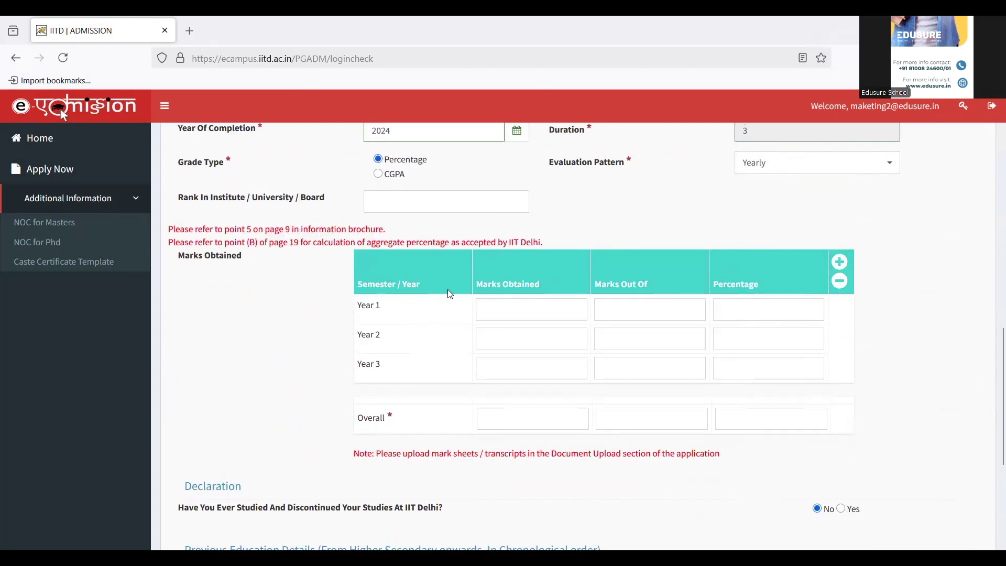
pyautogui.click(493, 308)
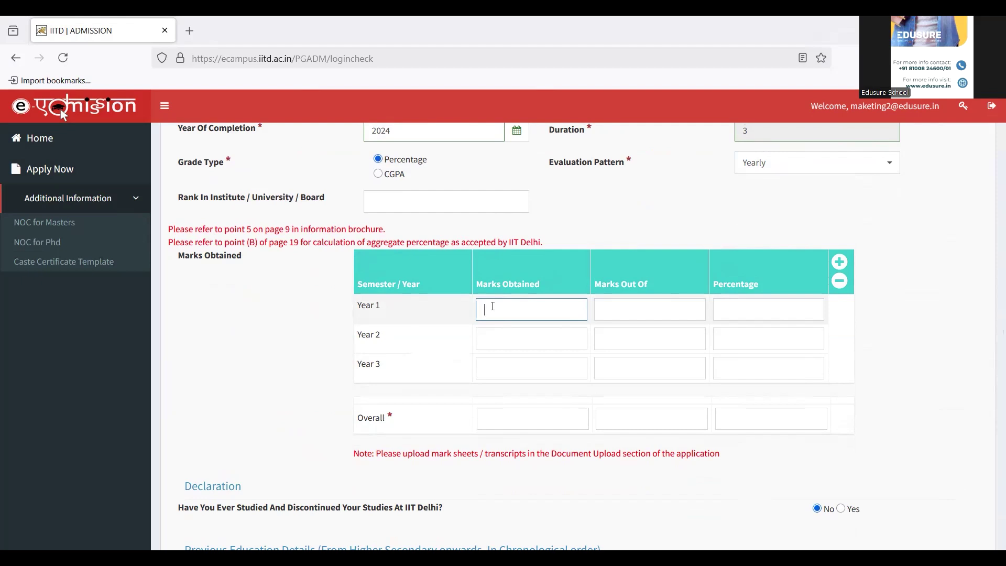
pyautogui.write('250')
pyautogui.press('Tab')
pyautogui.write('400')
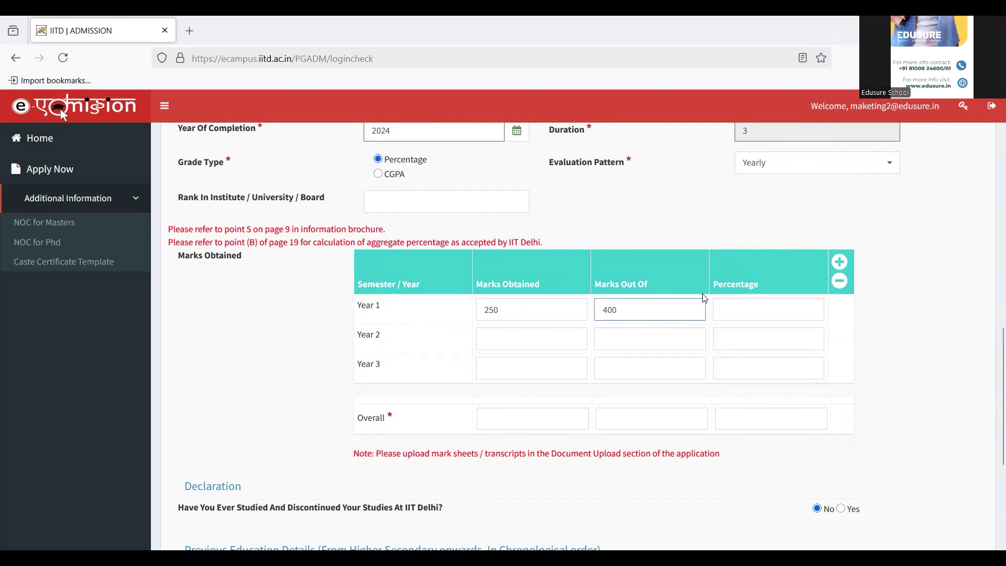
# Enter Year 2 marks as 250 of 400 and Year 3 marks as 250 of 500.
pyautogui.click(551, 348)
pyautogui.write('250')
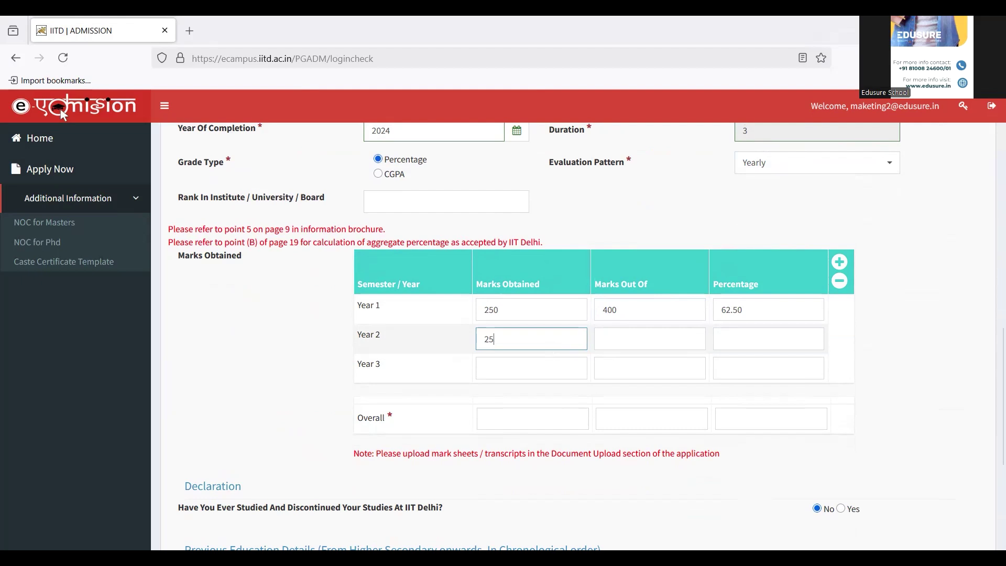
pyautogui.press('Tab')
pyautogui.write('400')
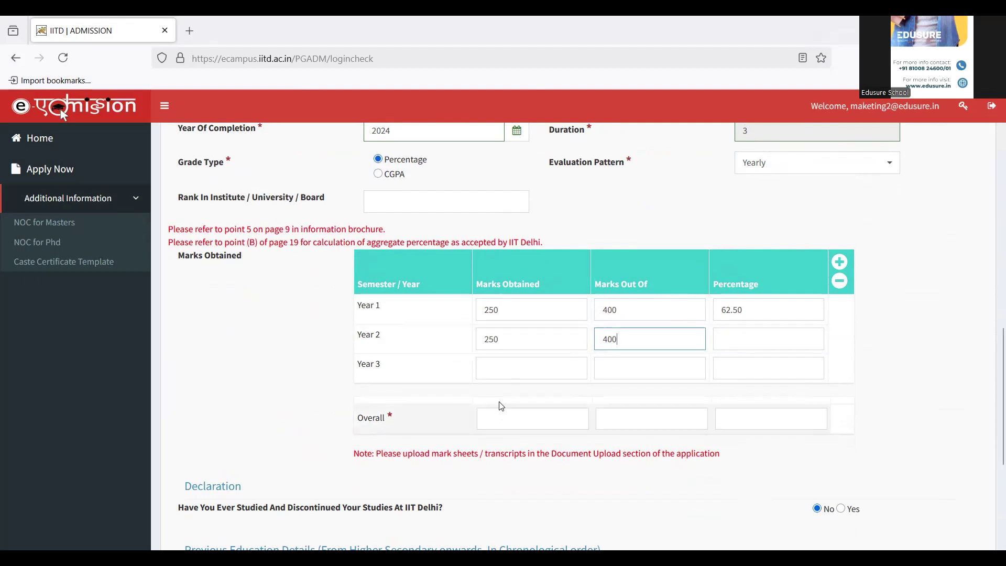
pyautogui.click(514, 367)
pyautogui.write('250')
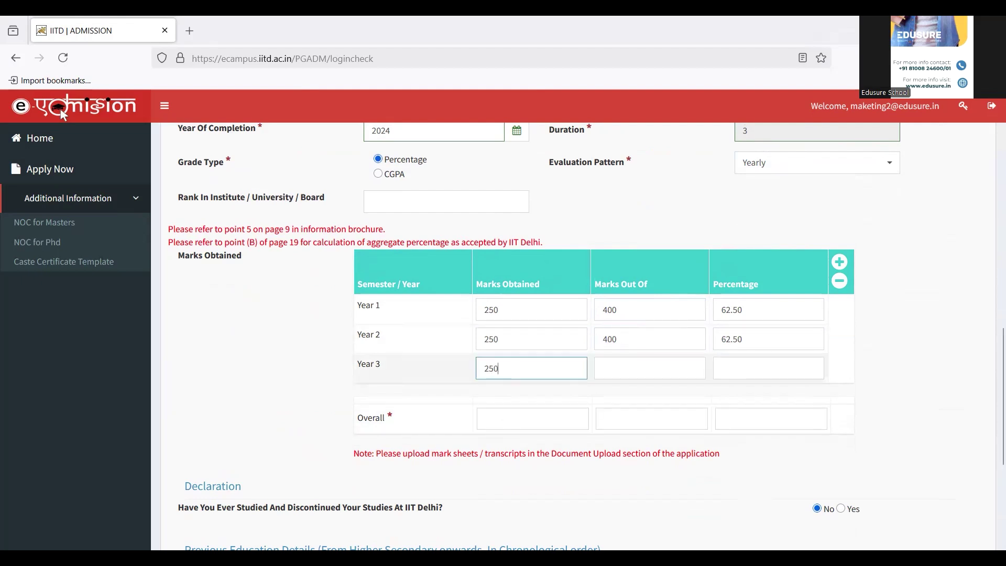
pyautogui.press('Tab')
pyautogui.write('500')
pyautogui.press('Tab')
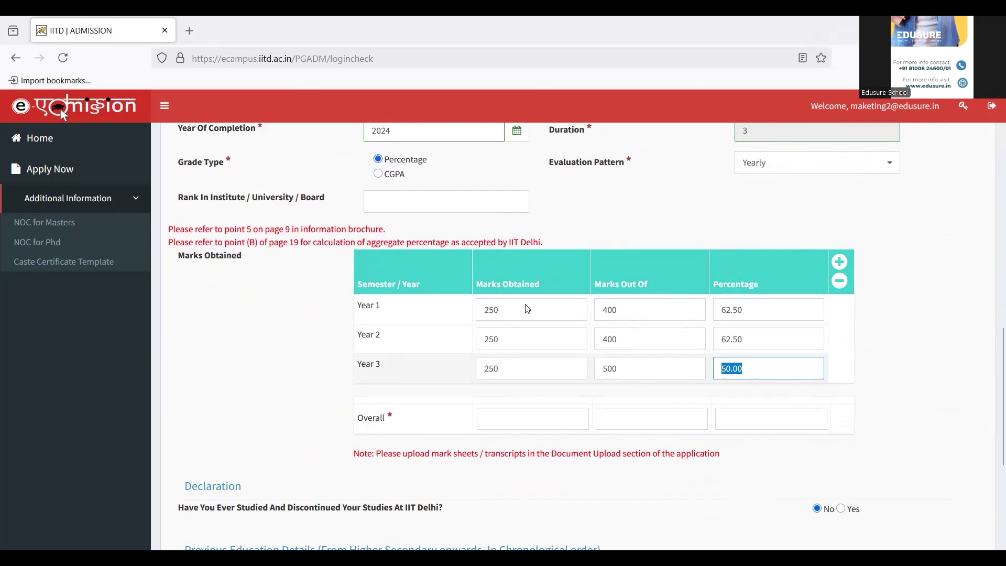
# Enter overall marks of 750 out of 1300, giving 57.69%.
pyautogui.click(506, 420)
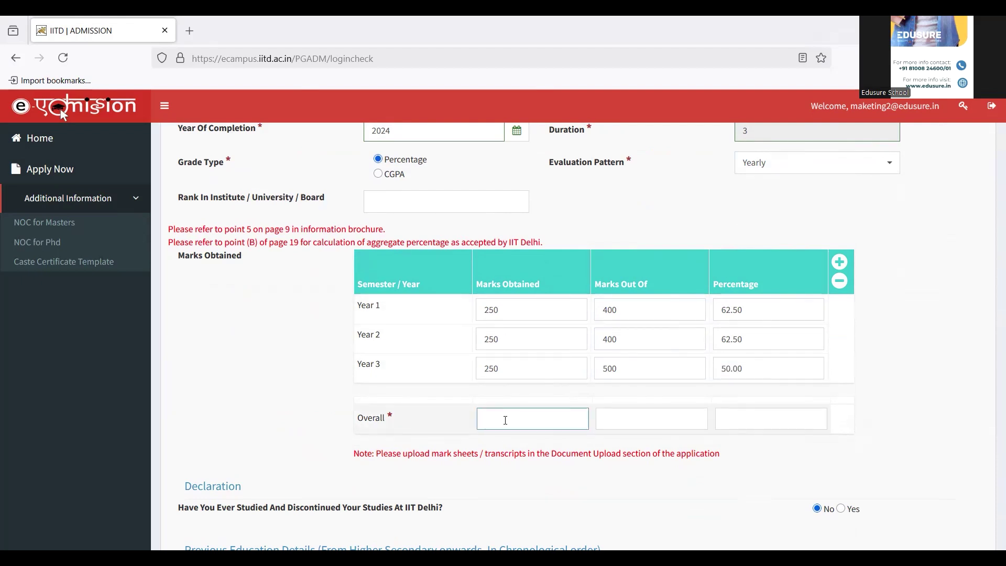
pyautogui.write('750')
pyautogui.press('Tab')
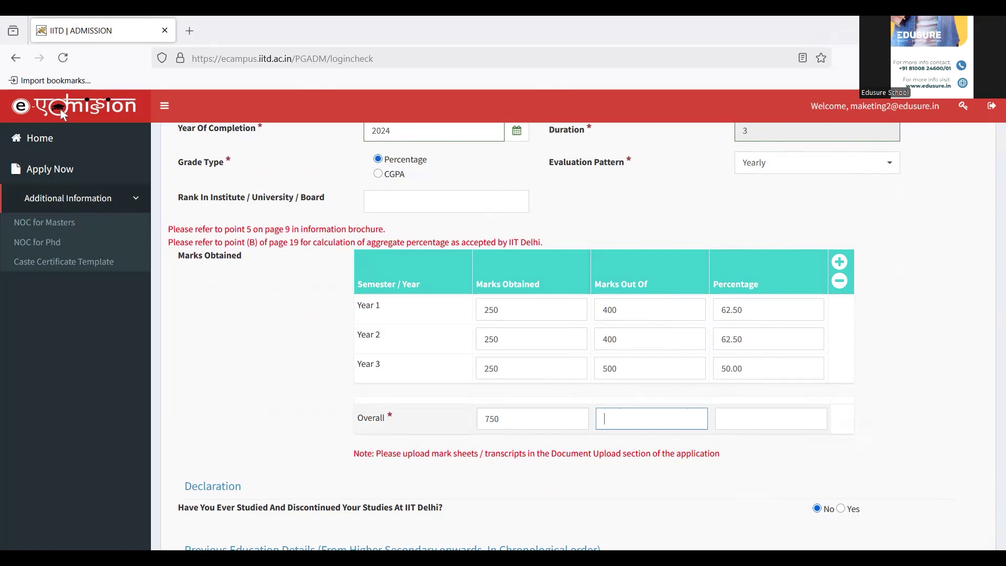
pyautogui.write('1300')
pyautogui.press('Tab')
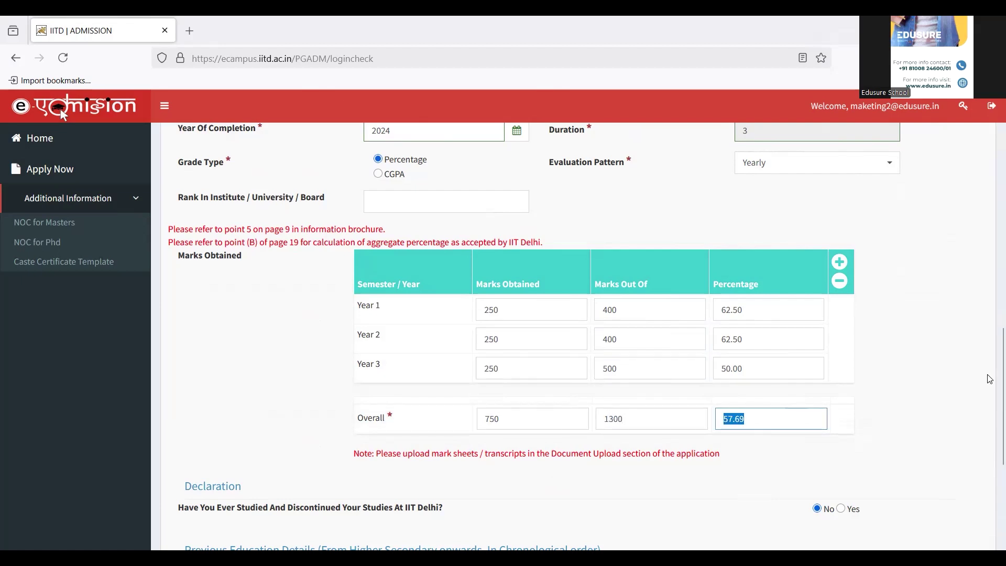
pyautogui.scroll(-3, 992, 391)
pyautogui.scroll(-1, 992, 443)
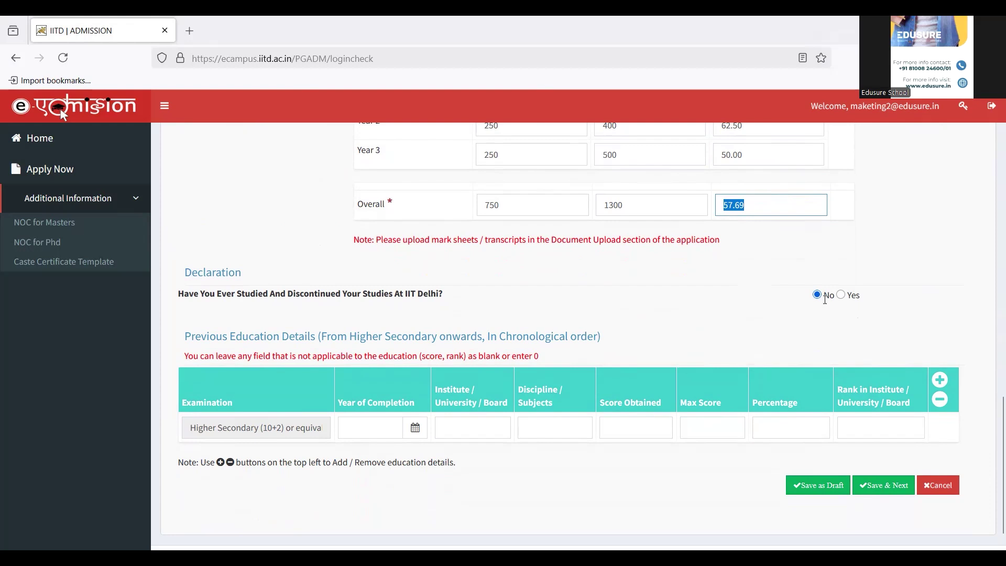
# Fill the Higher Secondary row with 2021, CBSE, Commerce and 400 of 600 (66.67%).
pyautogui.click(303, 336)
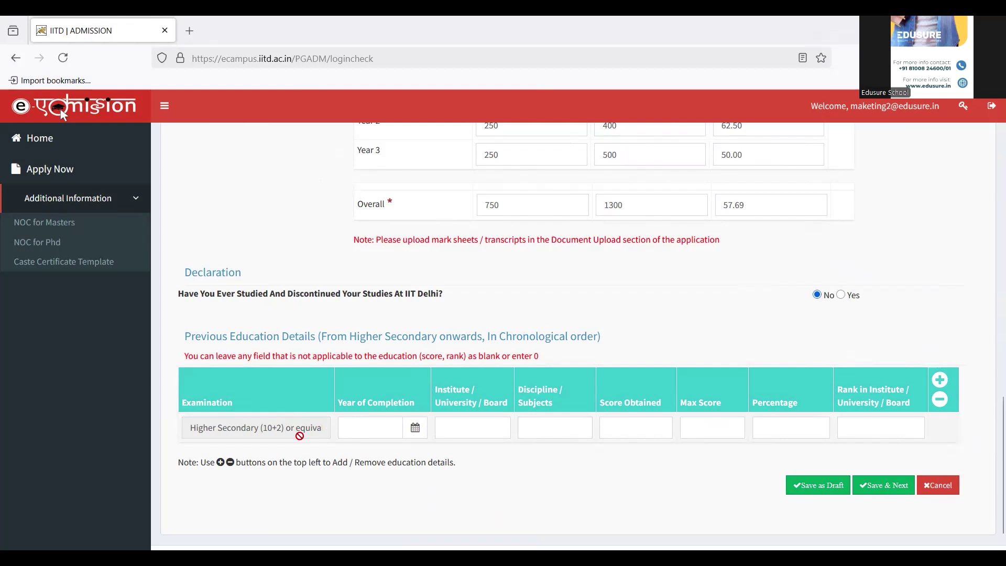
pyautogui.click(417, 429)
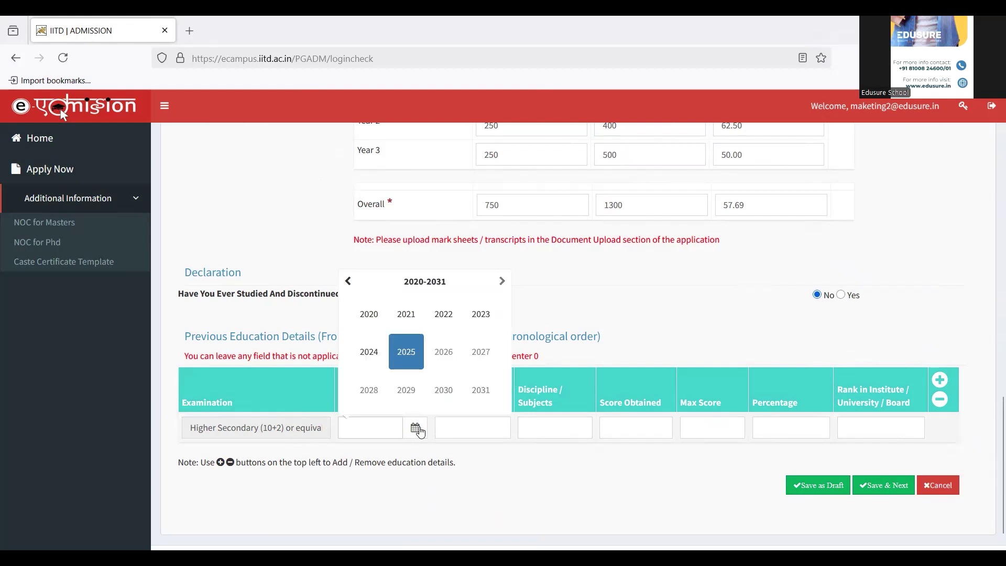
pyautogui.click(407, 315)
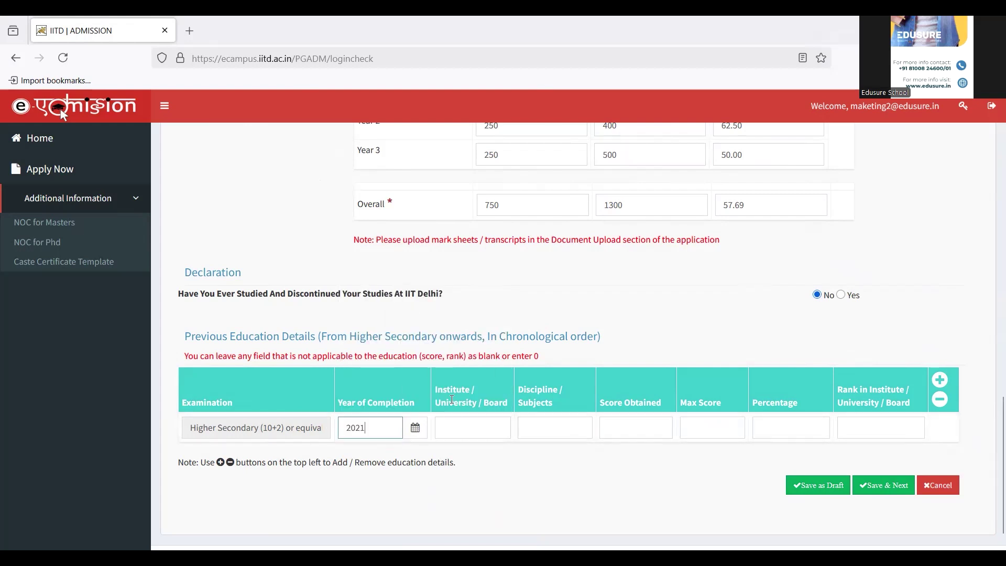
pyautogui.click(463, 432)
pyautogui.write('CBSE')
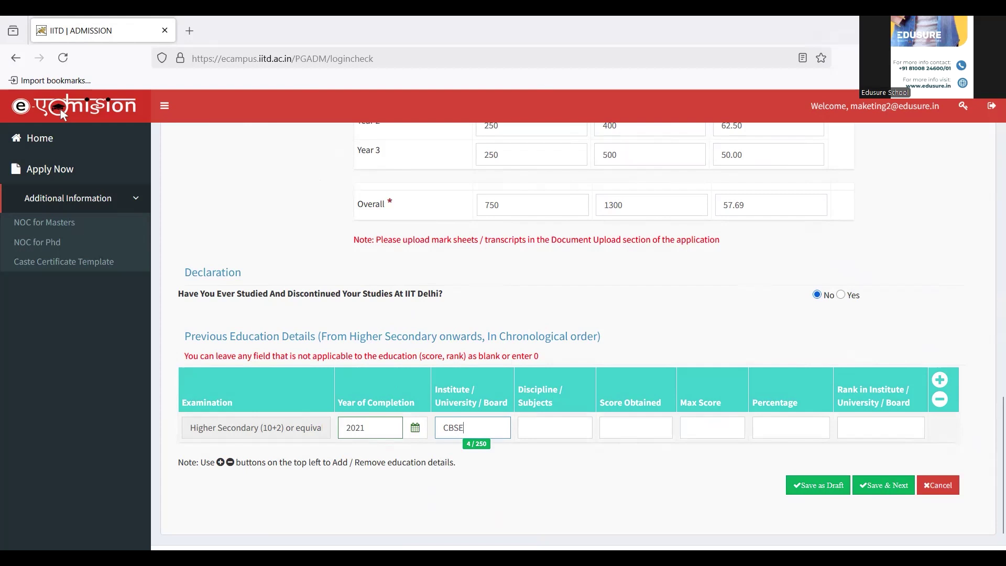
pyautogui.press('Tab')
pyautogui.write('Co')
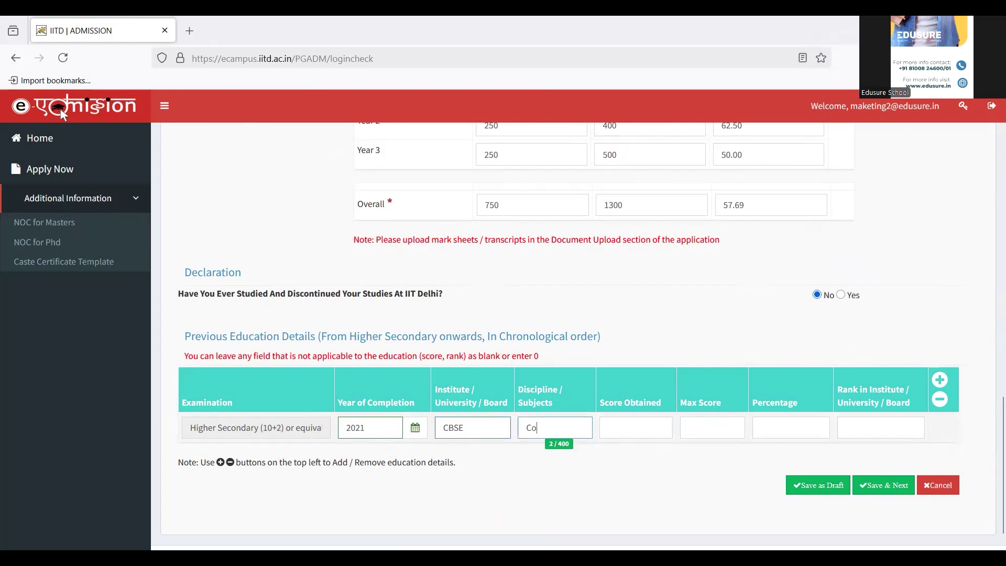
pyautogui.write('mmerce')
pyautogui.press('Tab')
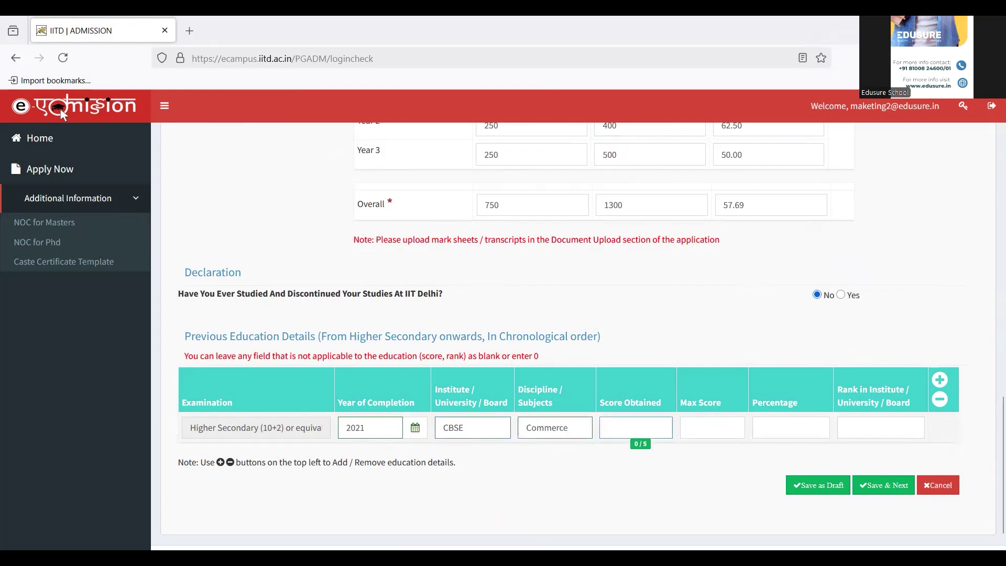
pyautogui.write('400')
pyautogui.press('Tab')
pyautogui.write('600')
pyautogui.press('Tab')
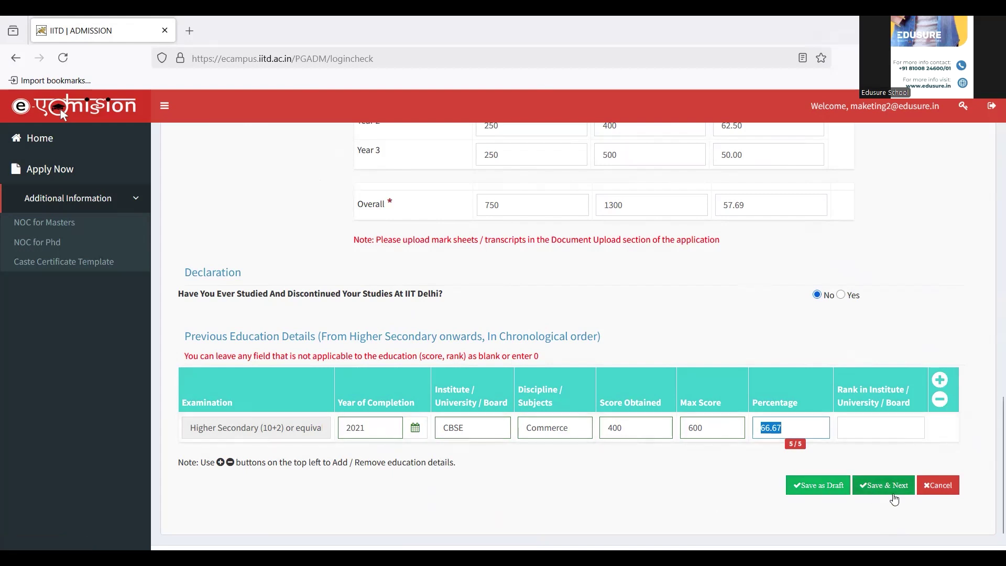
# Save academic details, enter 0 years, 0 months and 0 days of experience, then save it.
pyautogui.click(876, 489)
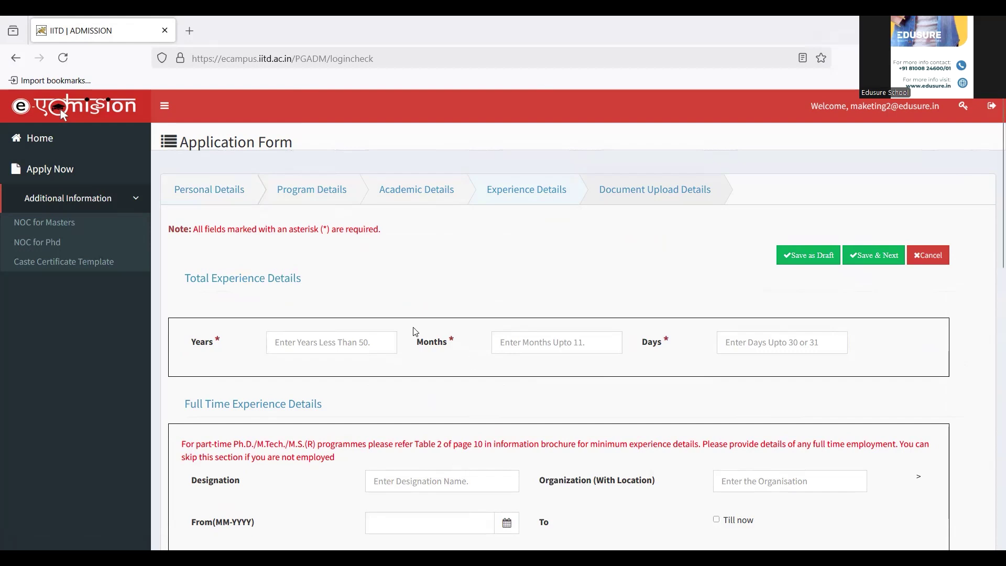
pyautogui.click(322, 343)
pyautogui.write('0')
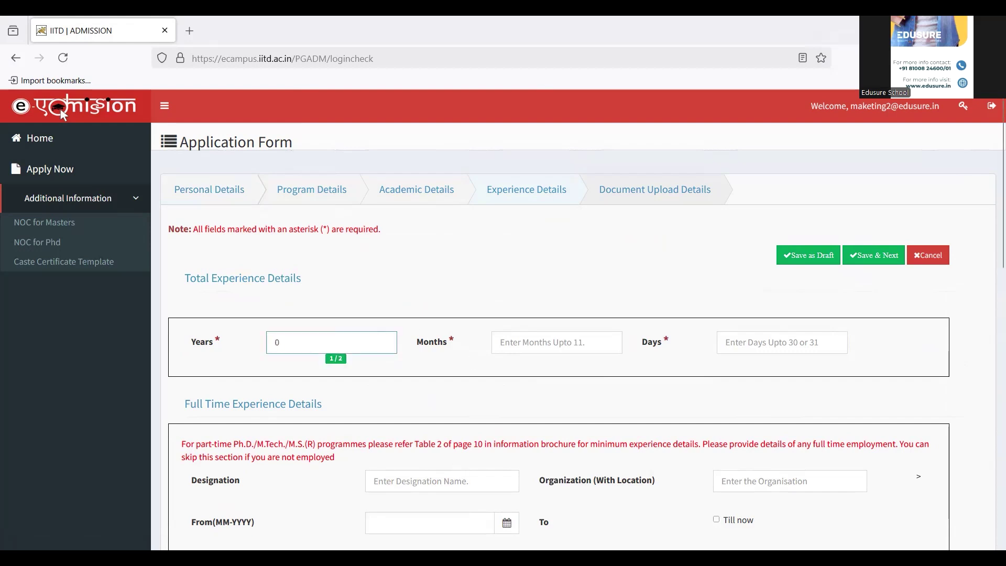
pyautogui.click(582, 338)
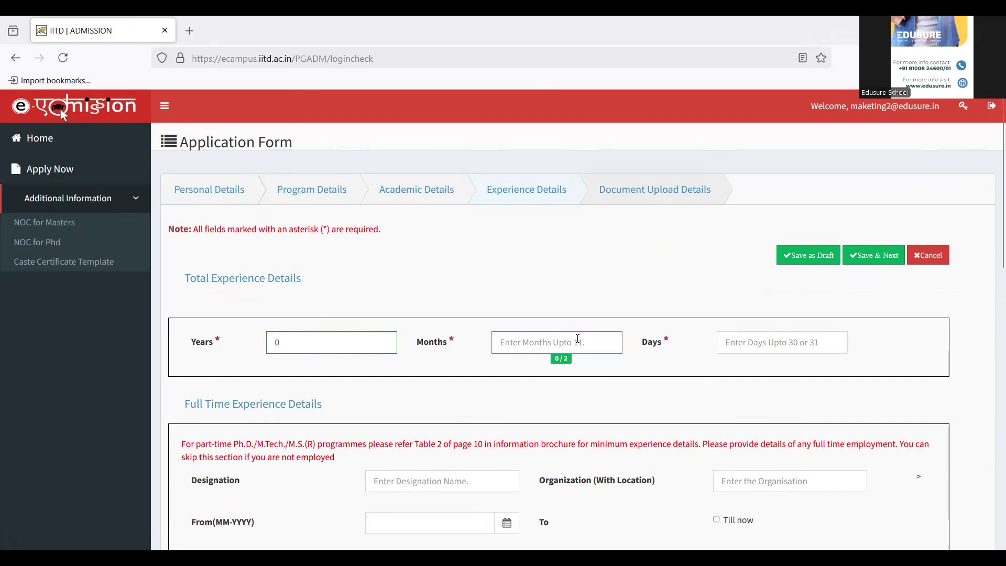
pyautogui.write('0')
pyautogui.click(742, 346)
pyautogui.write('0')
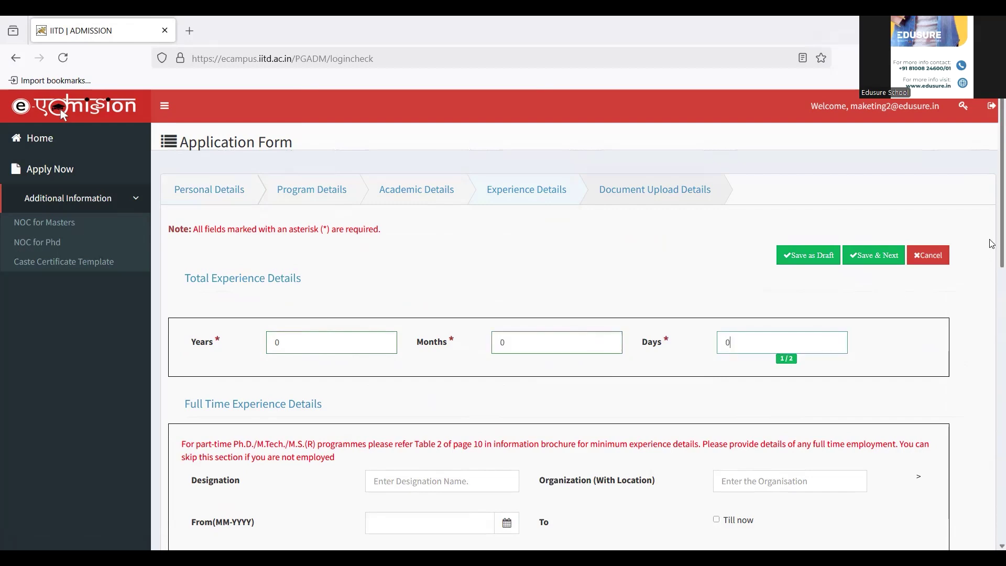
pyautogui.moveTo(991, 241); pyautogui.dragTo(992, 491)
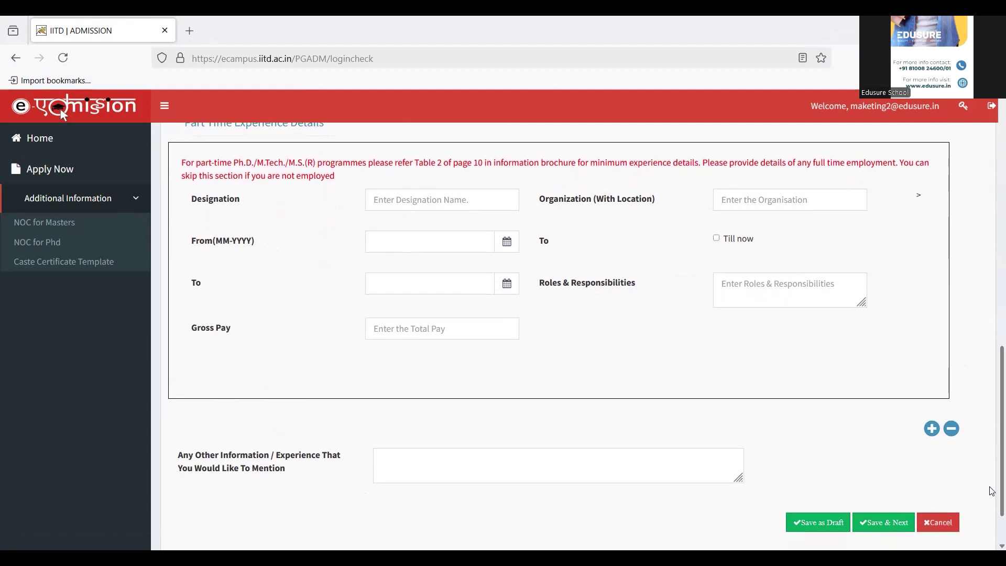
pyautogui.click(892, 531)
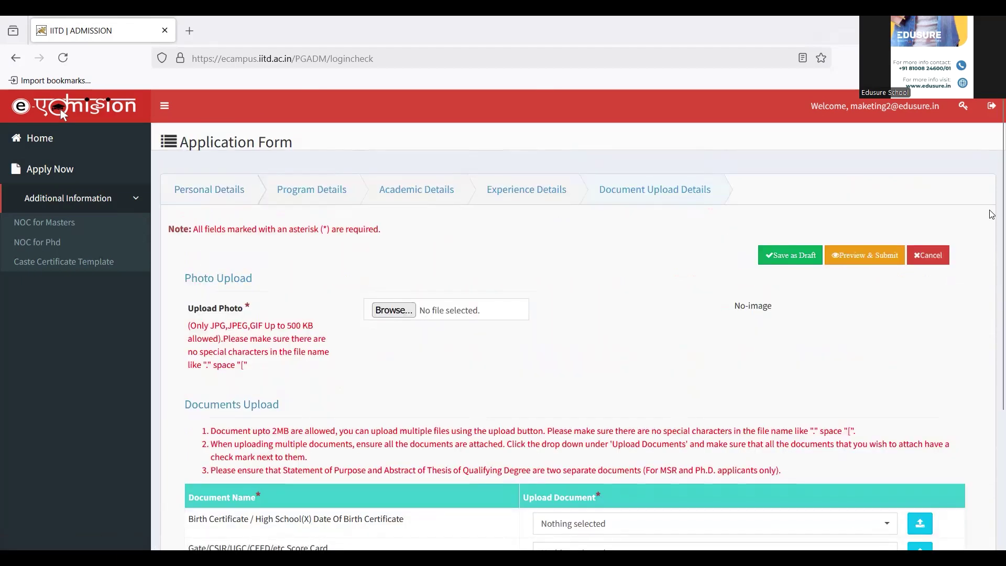
# Upload download.jpg as the applicant's profile photo.
pyautogui.click(400, 312)
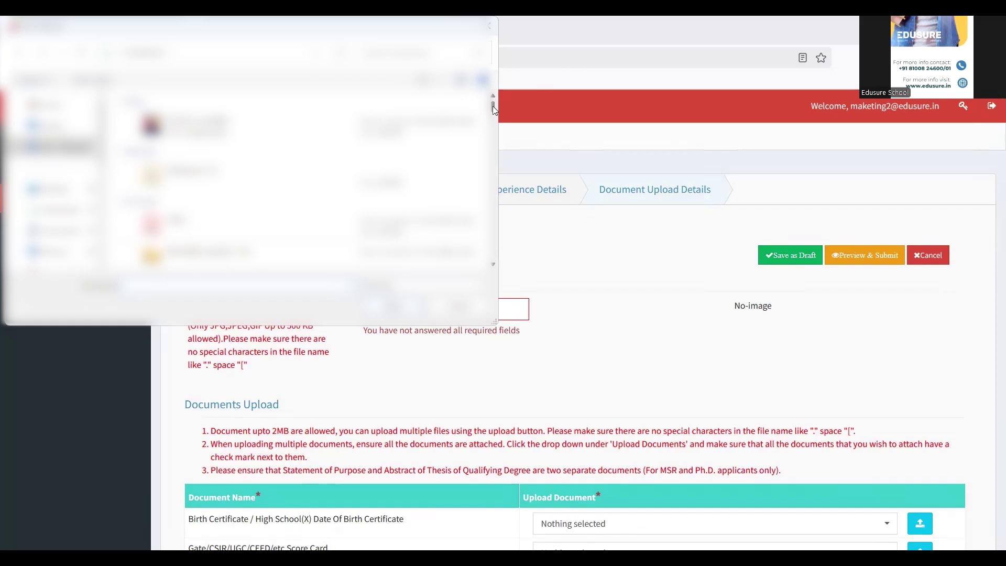
pyautogui.moveTo(492, 105); pyautogui.dragTo(497, 196)
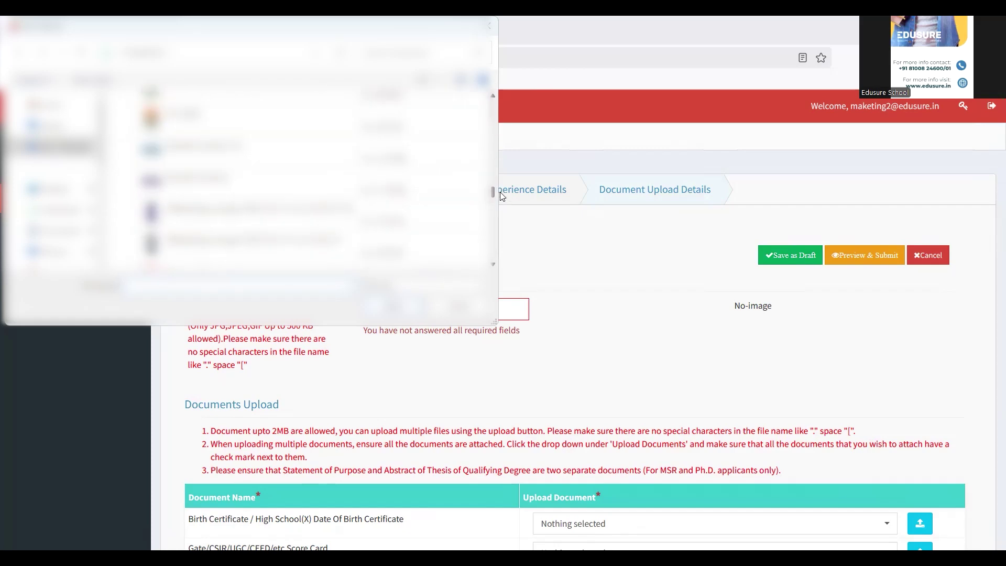
pyautogui.doubleClick(204, 158)
pyautogui.scroll(-5, 992, 241)
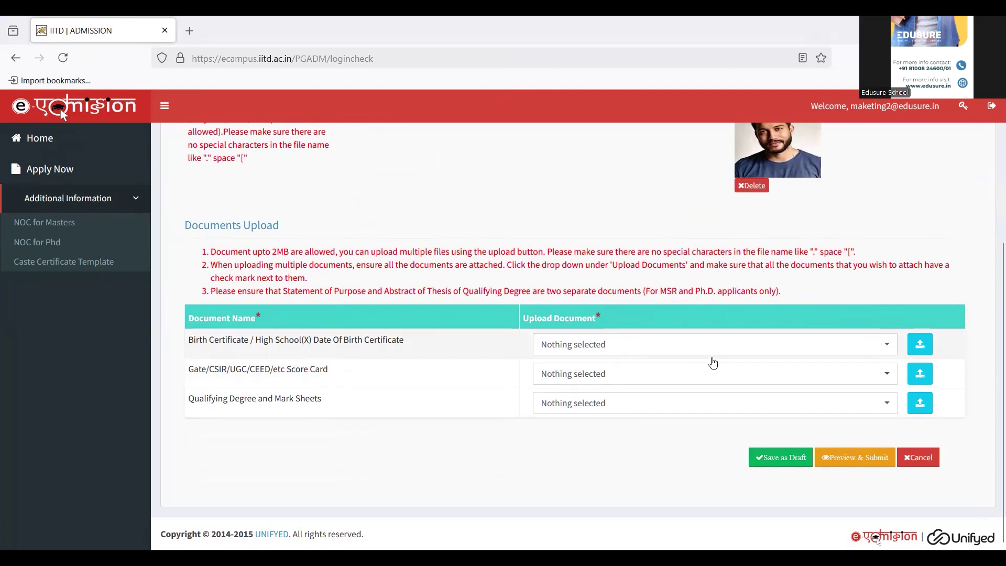
# Attach IITDelhi1.pdf to the birth certificate, score card and mark sheets rows.
pyautogui.click(922, 342)
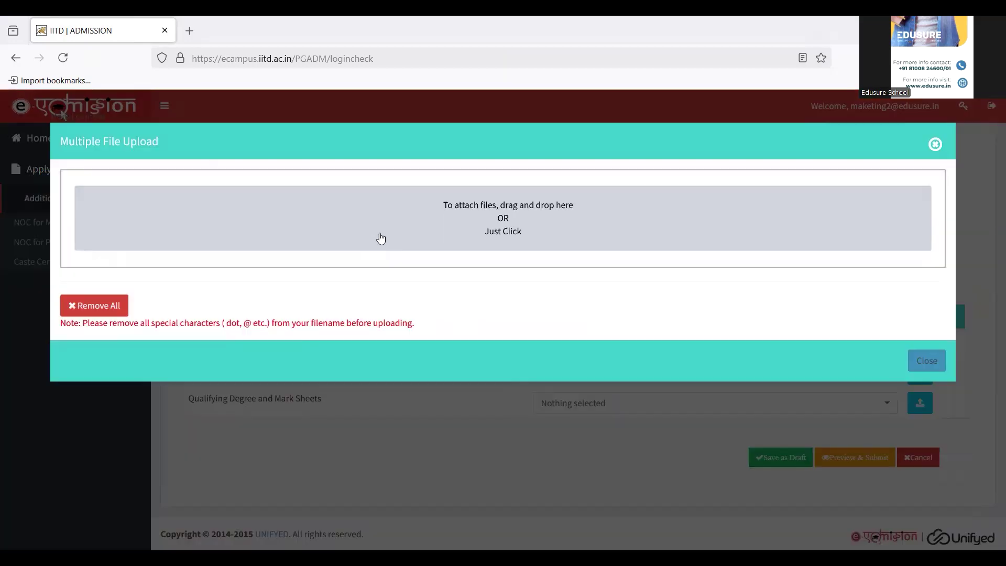
pyautogui.click(518, 211)
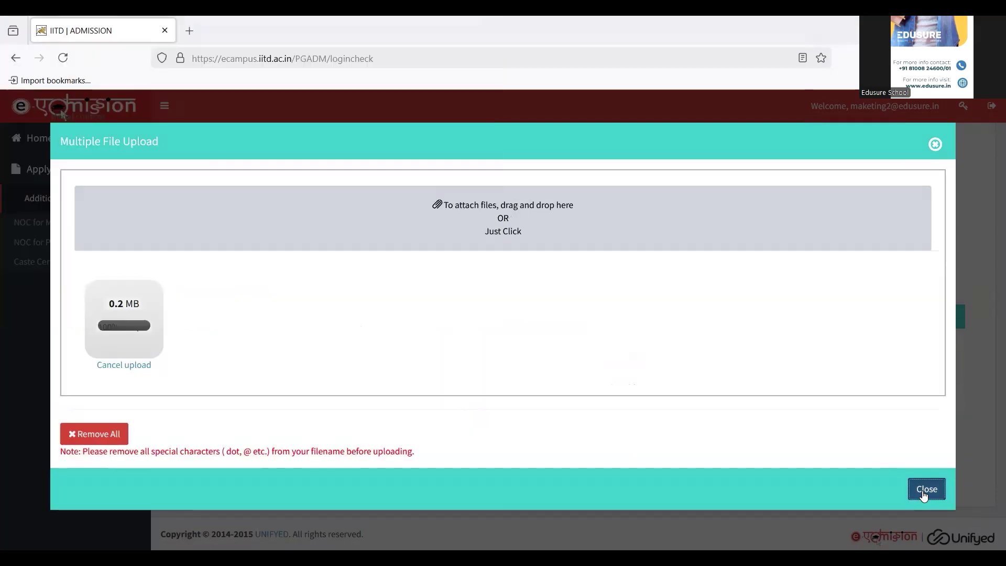
pyautogui.click(922, 488)
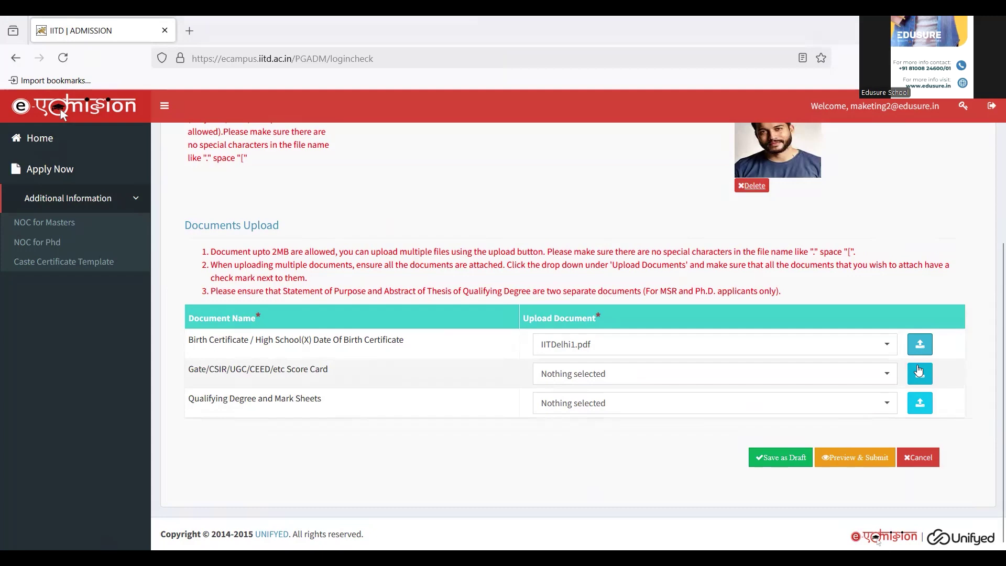
pyautogui.click(919, 375)
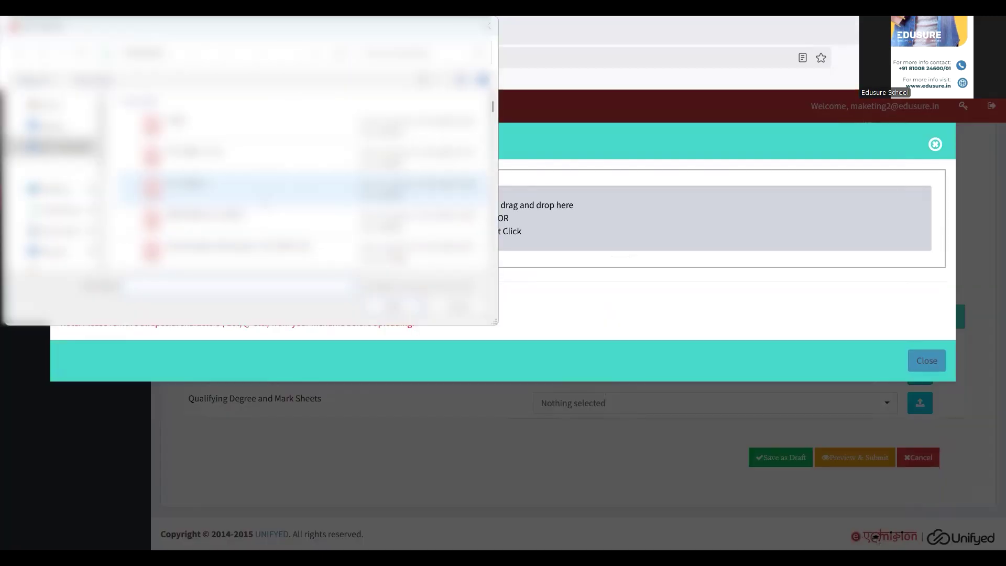
pyautogui.press('Return')
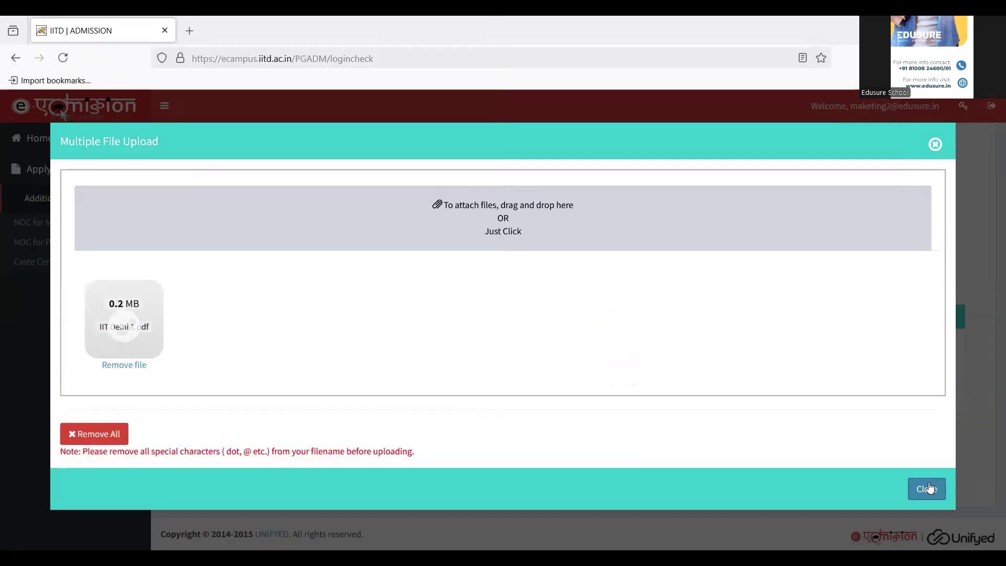
pyautogui.click(929, 493)
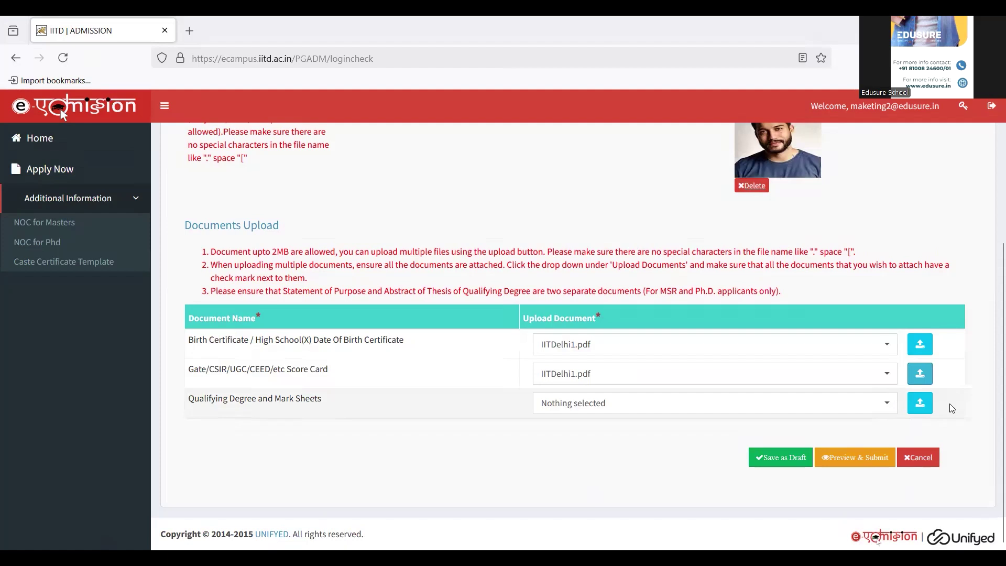
pyautogui.click(921, 404)
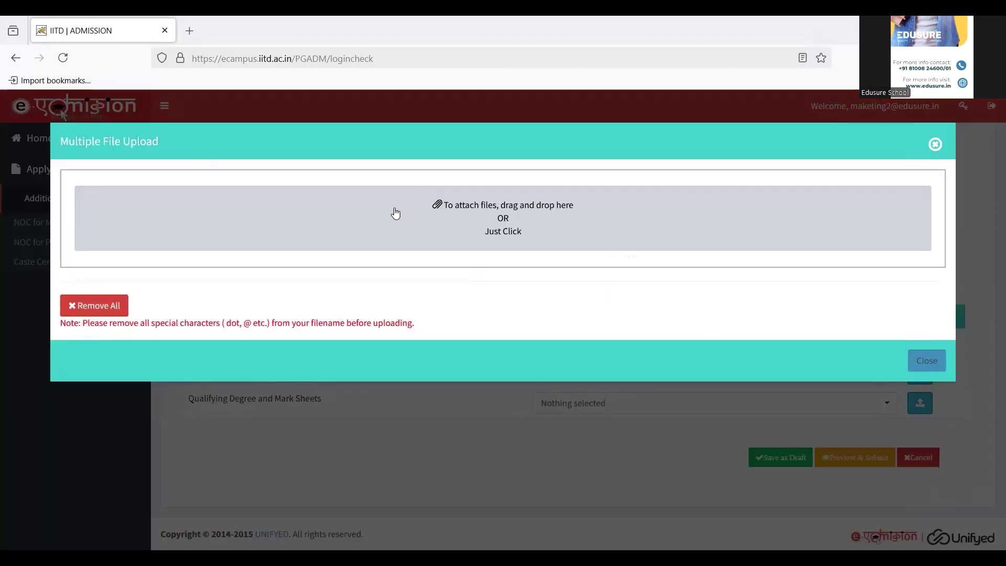
pyautogui.click(476, 228)
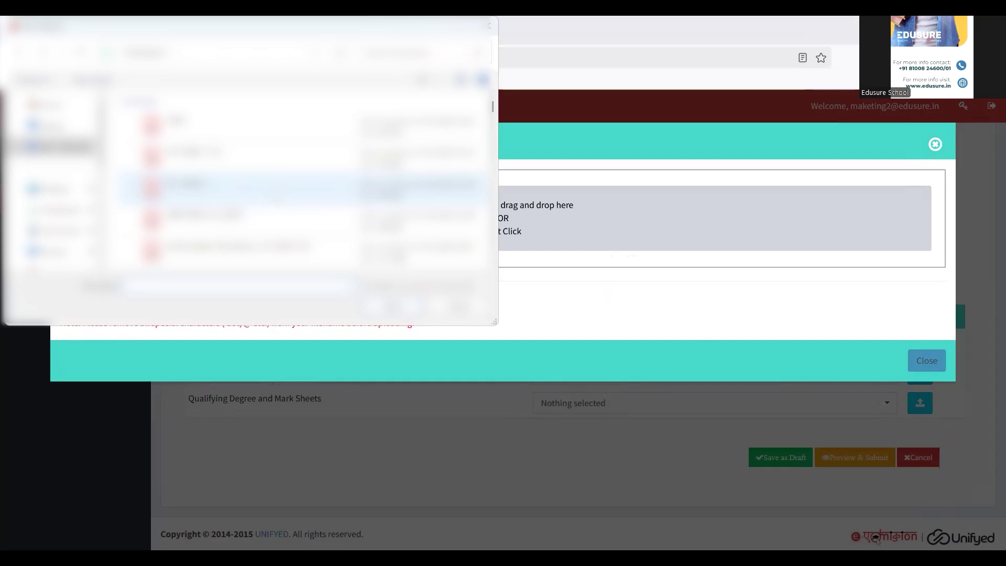
pyautogui.press('Return')
pyautogui.click(931, 487)
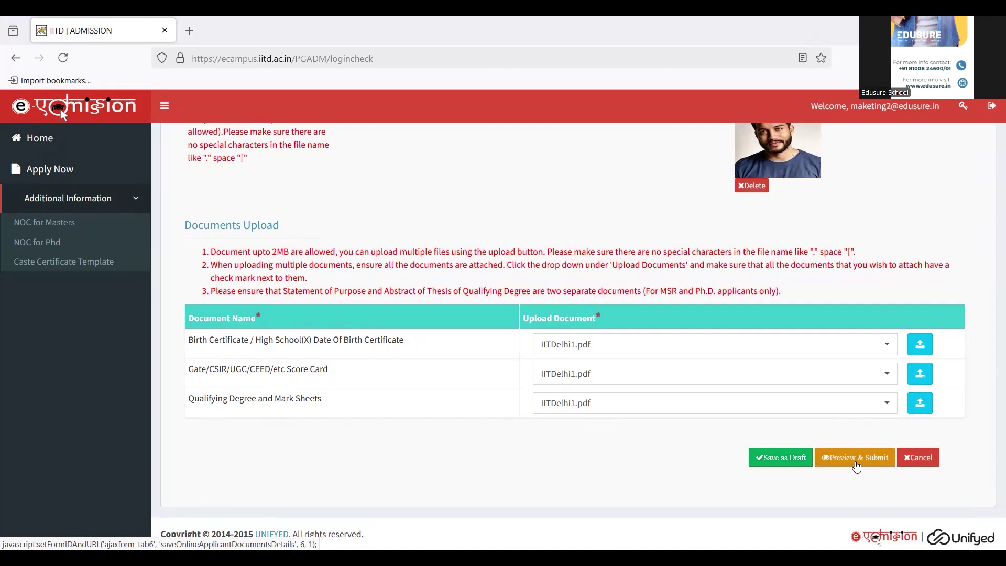
# Review the application preview, tick the first declaration checkbox and request Final Submit.
pyautogui.scroll(4, 971, 309)
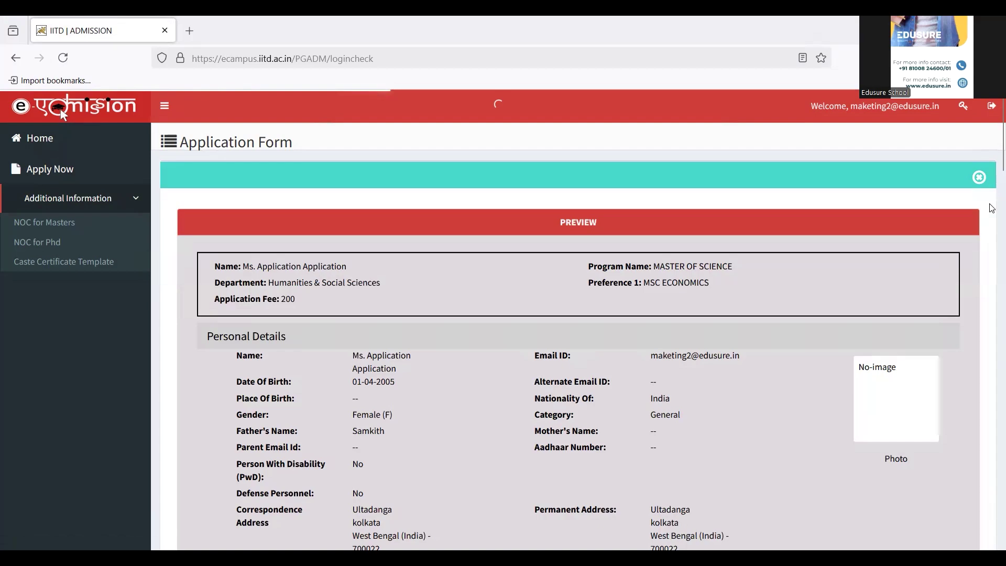
pyautogui.moveTo(1001, 150)
pyautogui.mouseDown()
pyautogui.moveTo(992, 437)
pyautogui.moveTo(992, 165)
pyautogui.mouseUp()
pyautogui.scroll(-15, 992, 267)
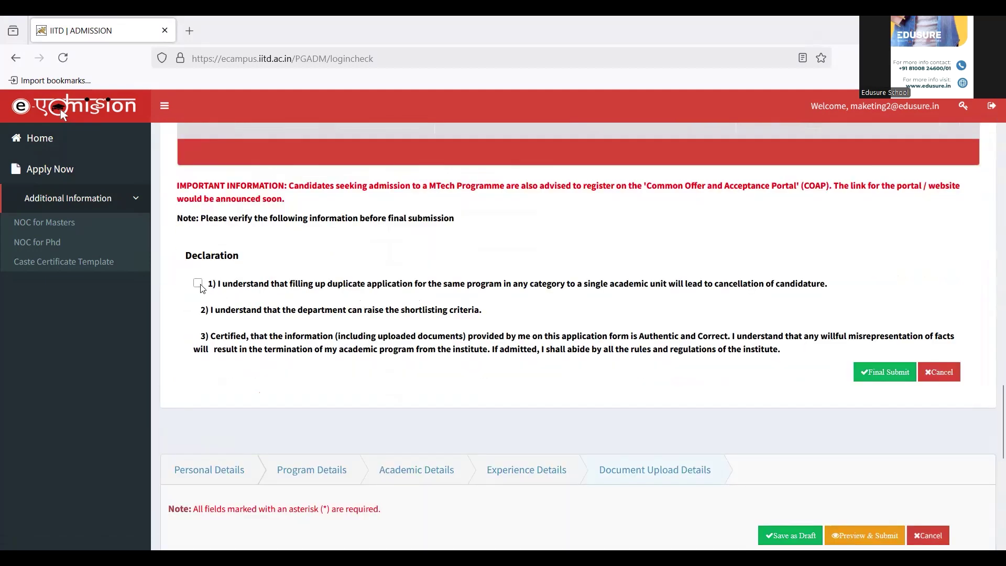
pyautogui.click(198, 285)
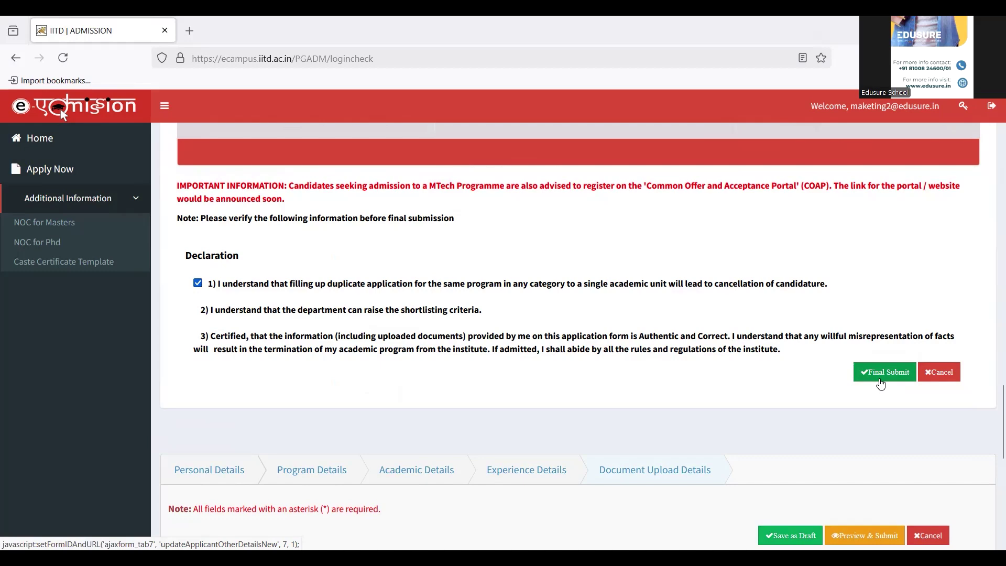
pyautogui.click(881, 383)
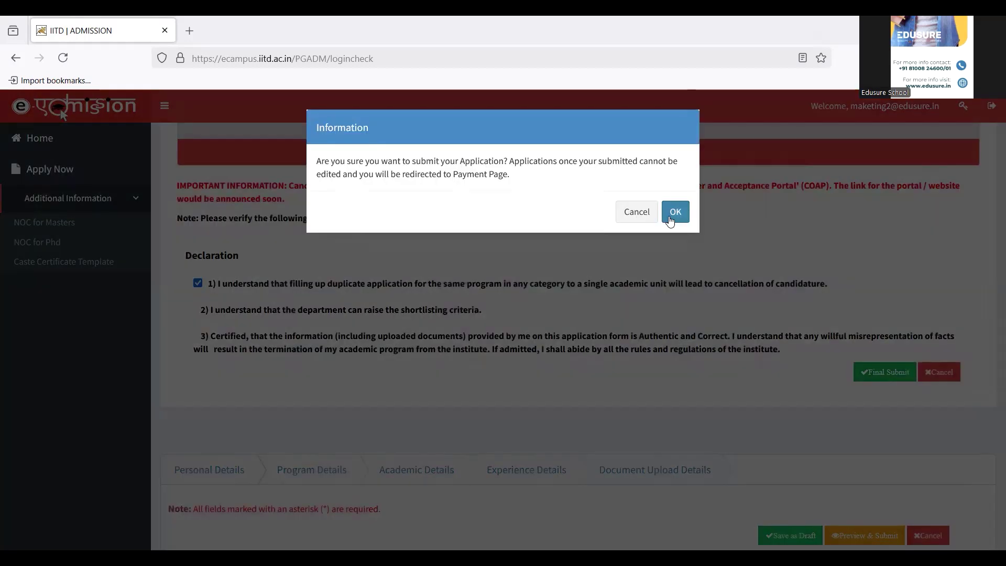
# Confirm the submission with OK in the Information dialog.
pyautogui.click(675, 212)
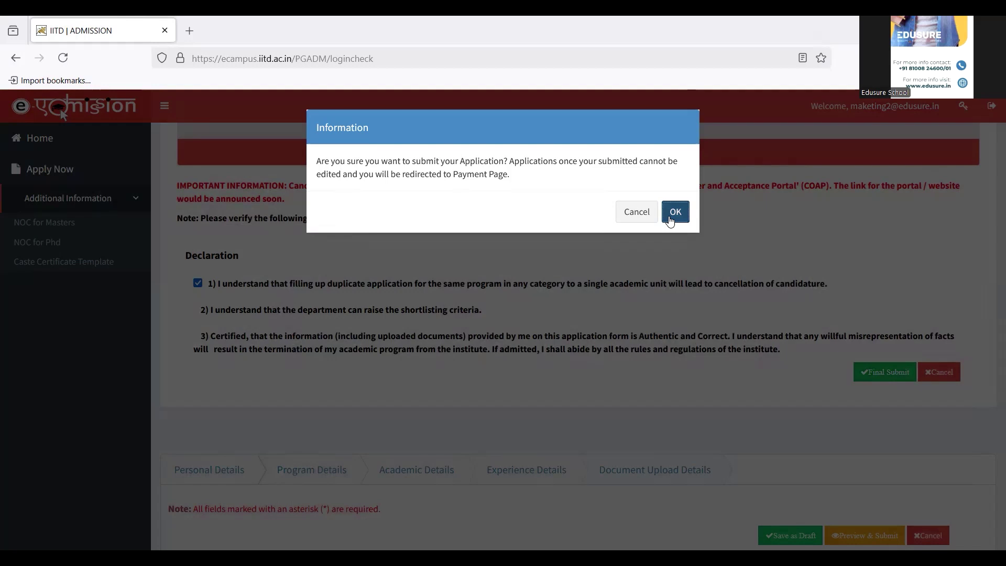